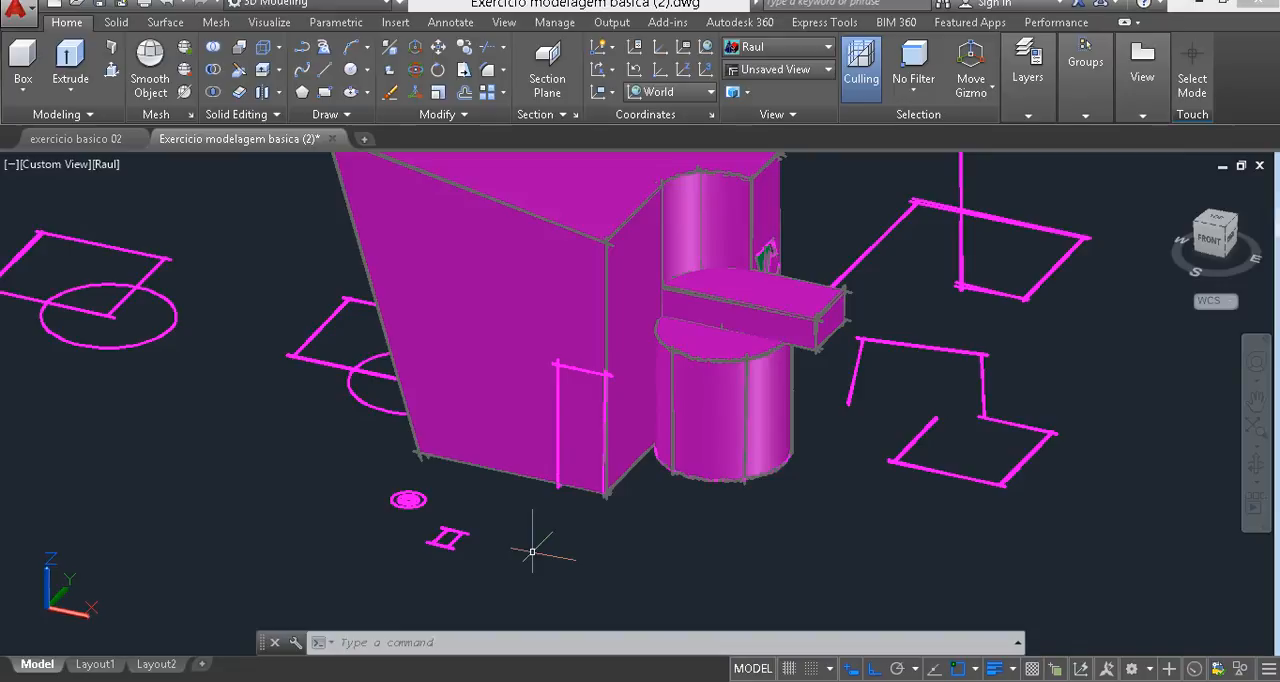
# - Examine the door-shaped path on the block's front face and the small profiles lying beside it
pyautogui.scroll(2, 532, 551)
pyautogui.scroll(1, 495, 535)
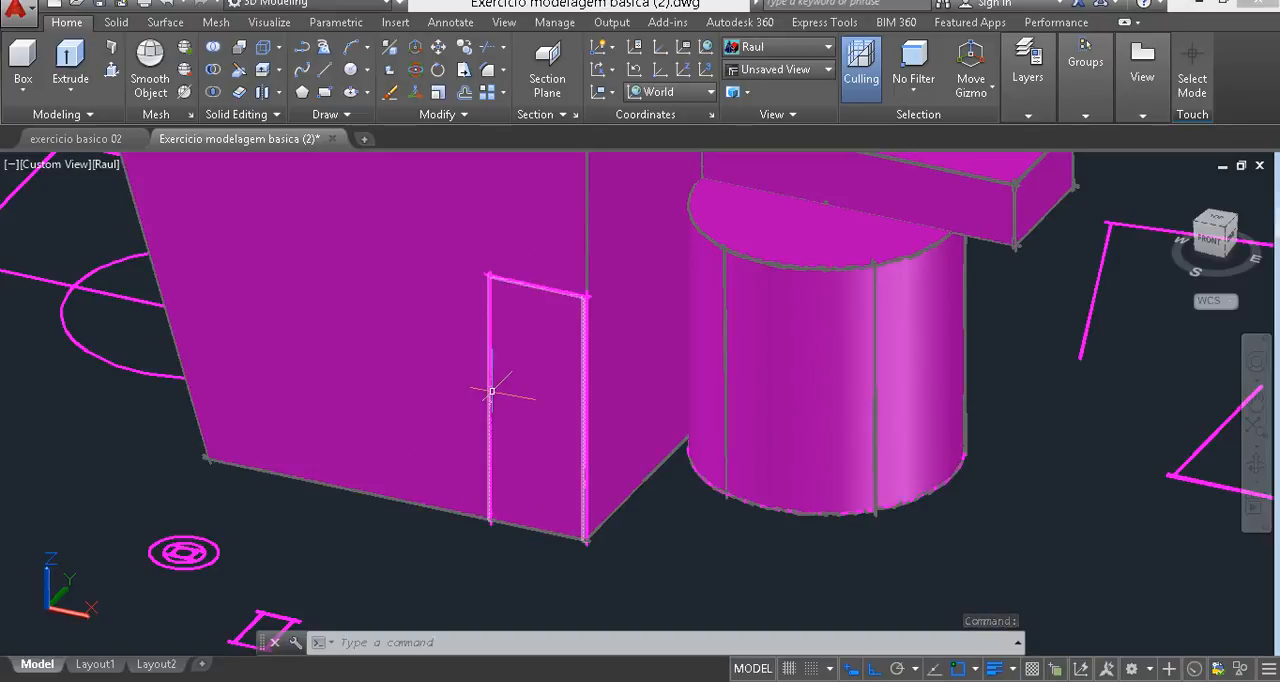
pyautogui.moveTo(483, 469); pyautogui.dragTo(445, 452, button='middle')
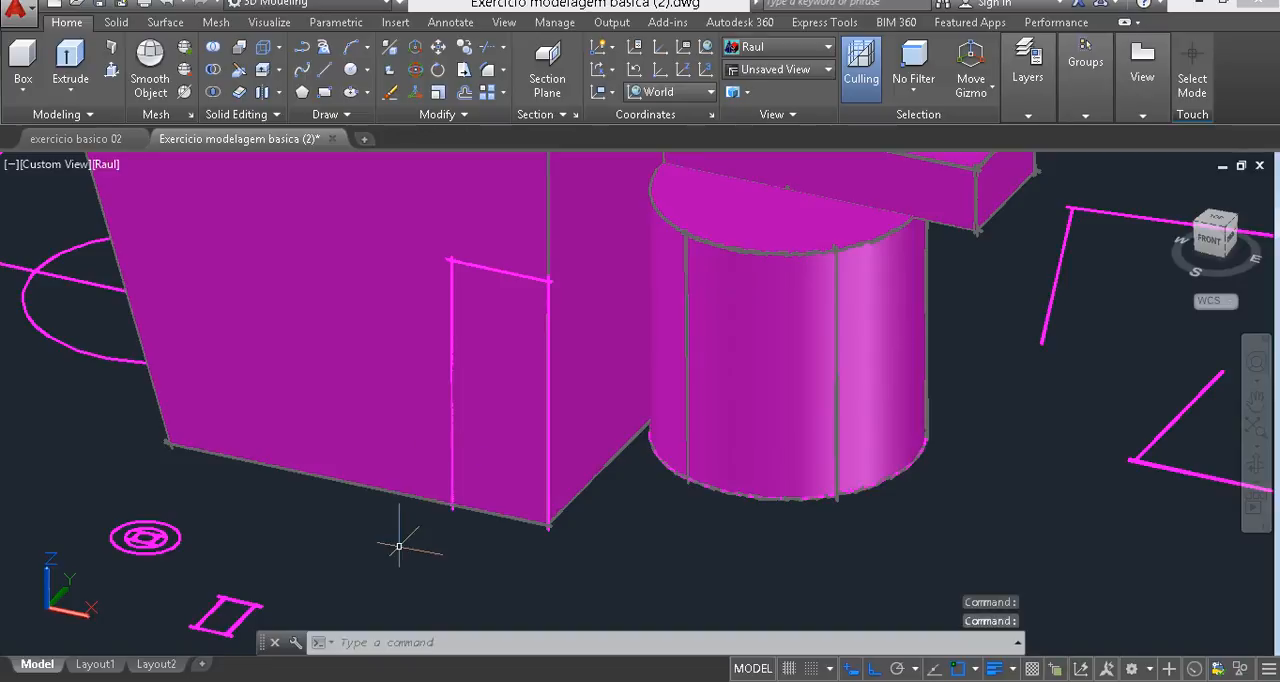
pyautogui.moveTo(400, 543); pyautogui.dragTo(400, 514, button='middle')
pyautogui.scroll(5, 230, 588)
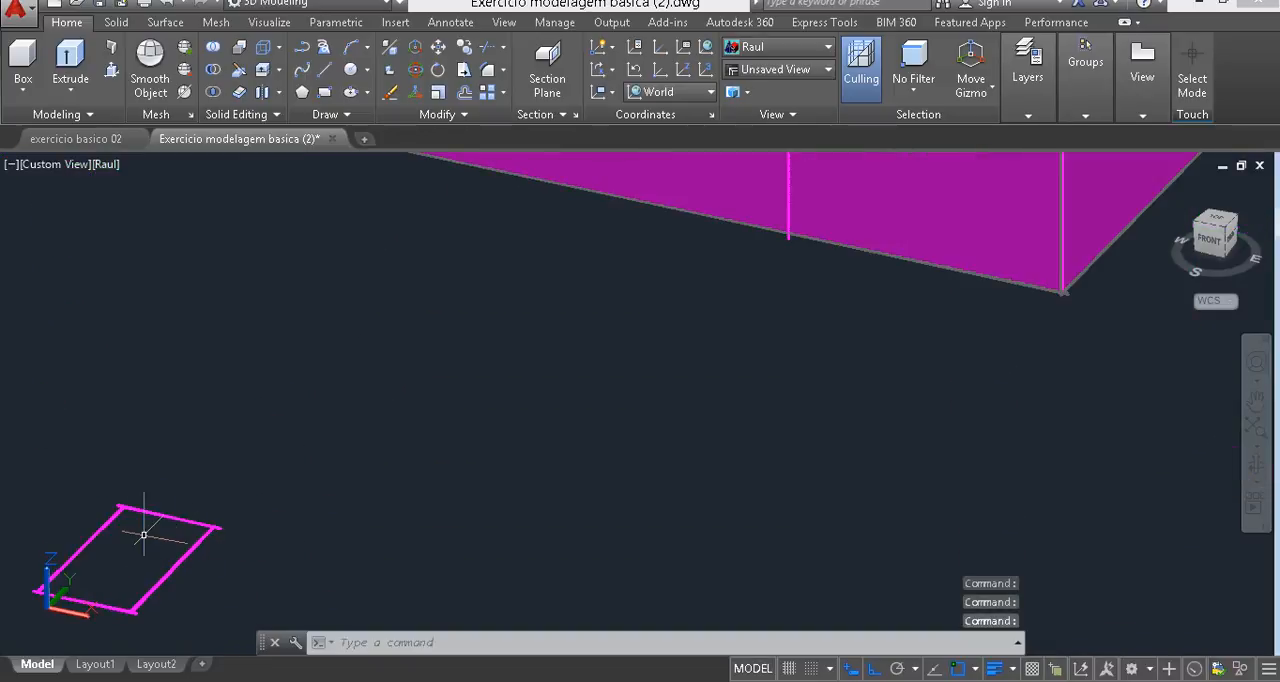
pyautogui.scroll(-5, 137, 529)
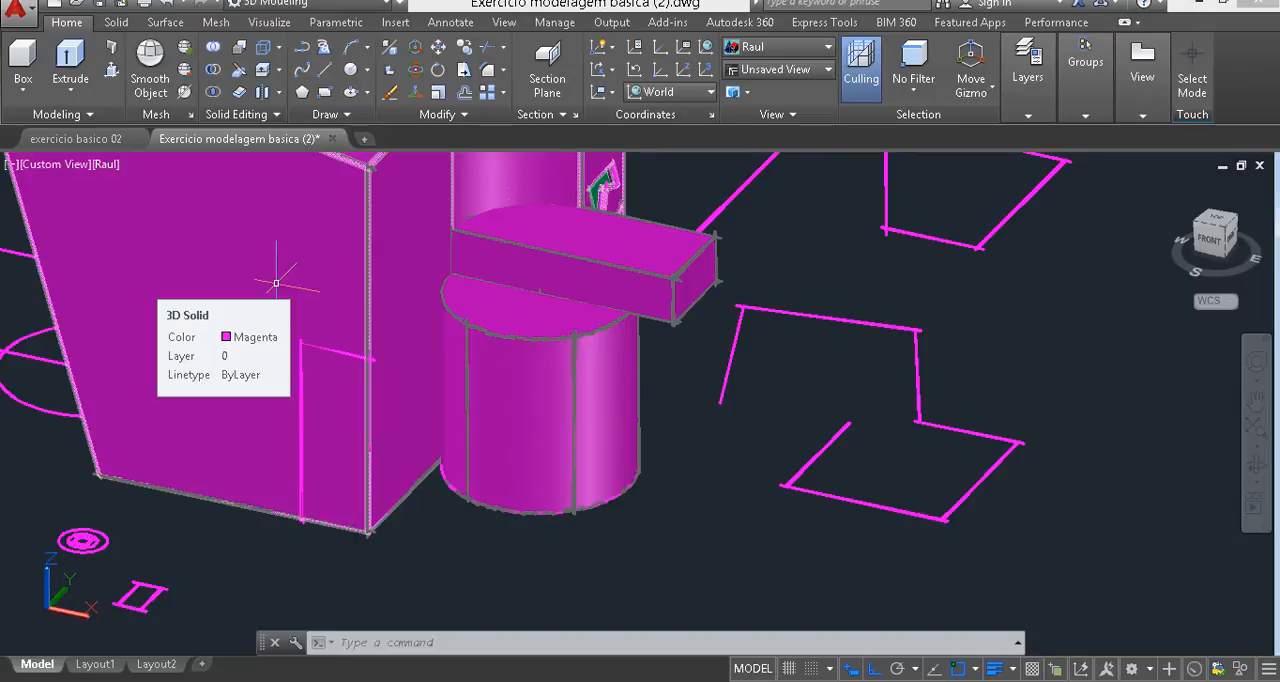
pyautogui.moveTo(276, 283); pyautogui.dragTo(382, 374, button='middle')
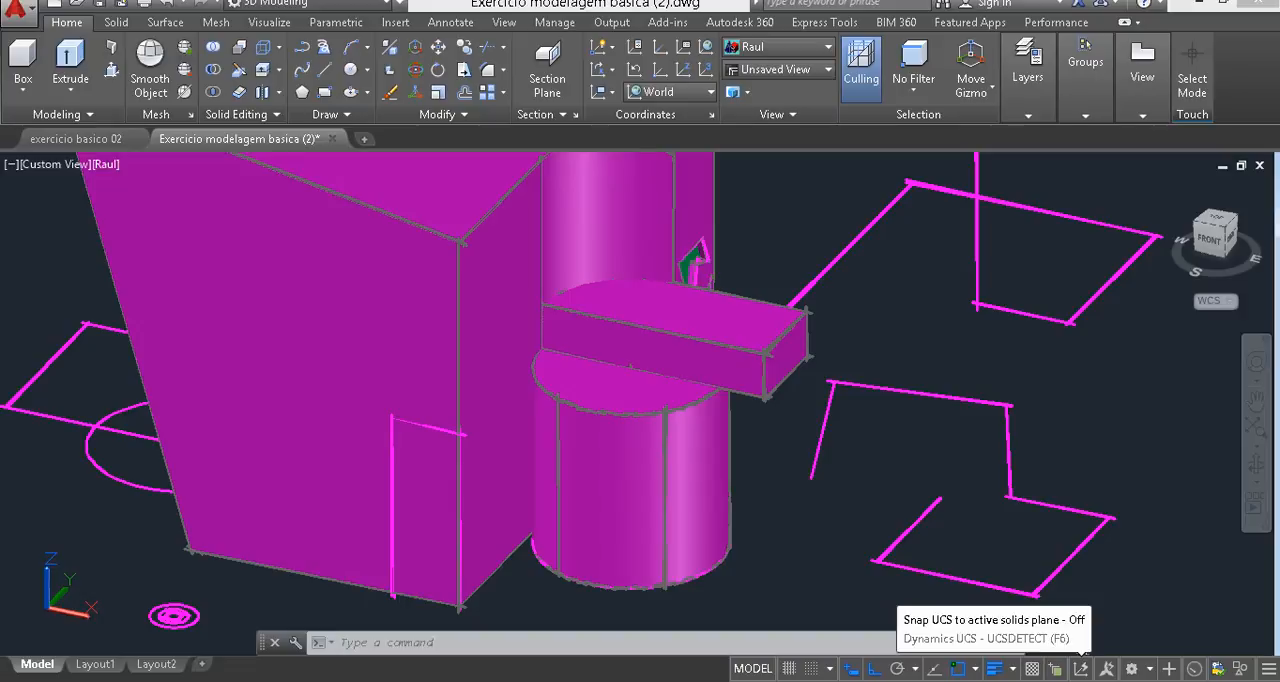
pyautogui.click(1081, 668)
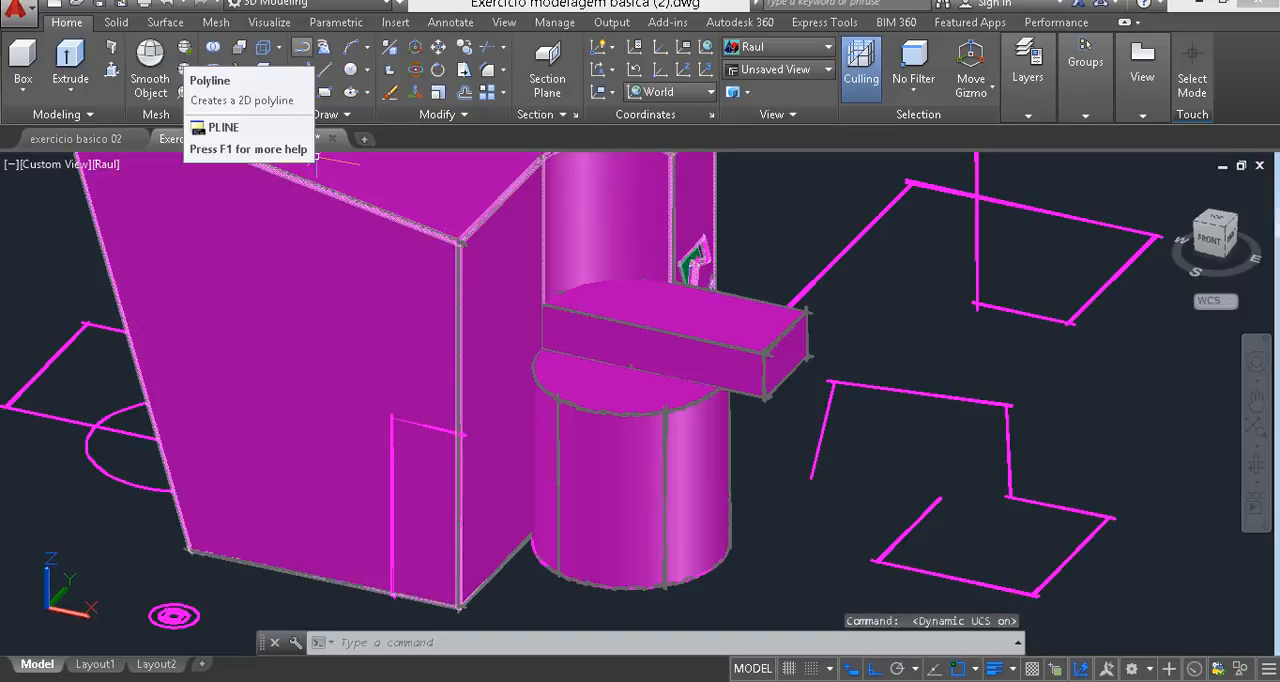
pyautogui.click(300, 46)
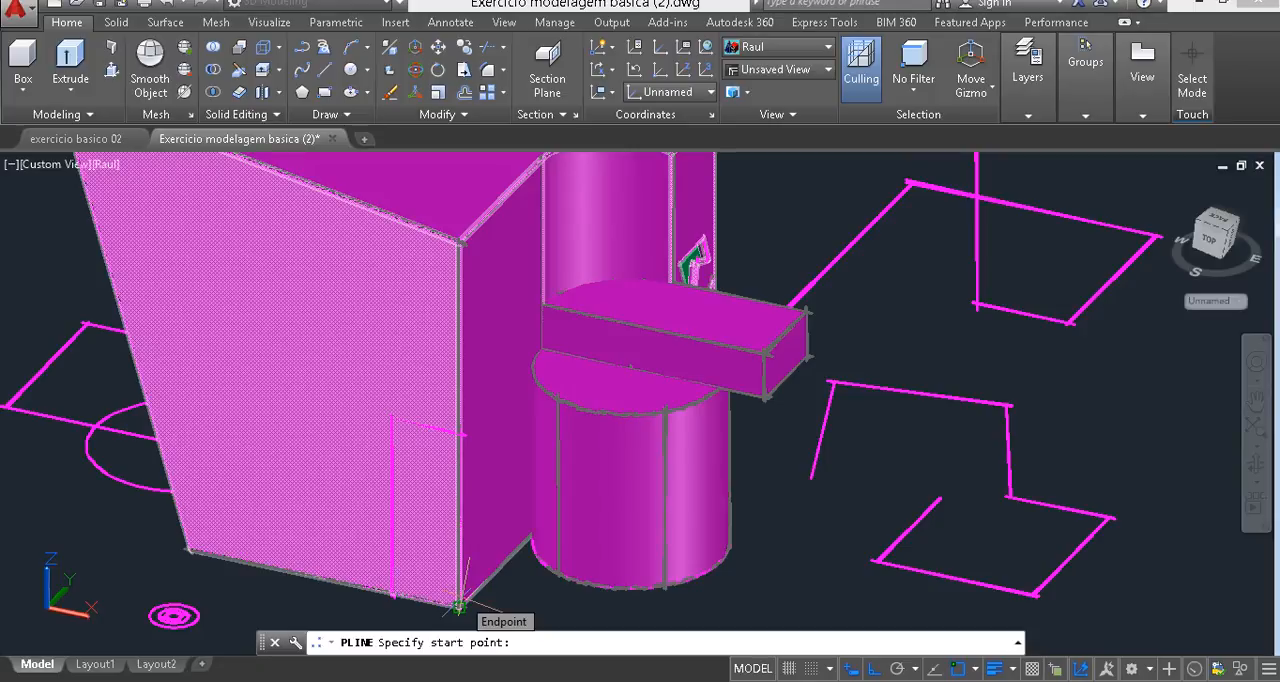
pyautogui.press('Escape')
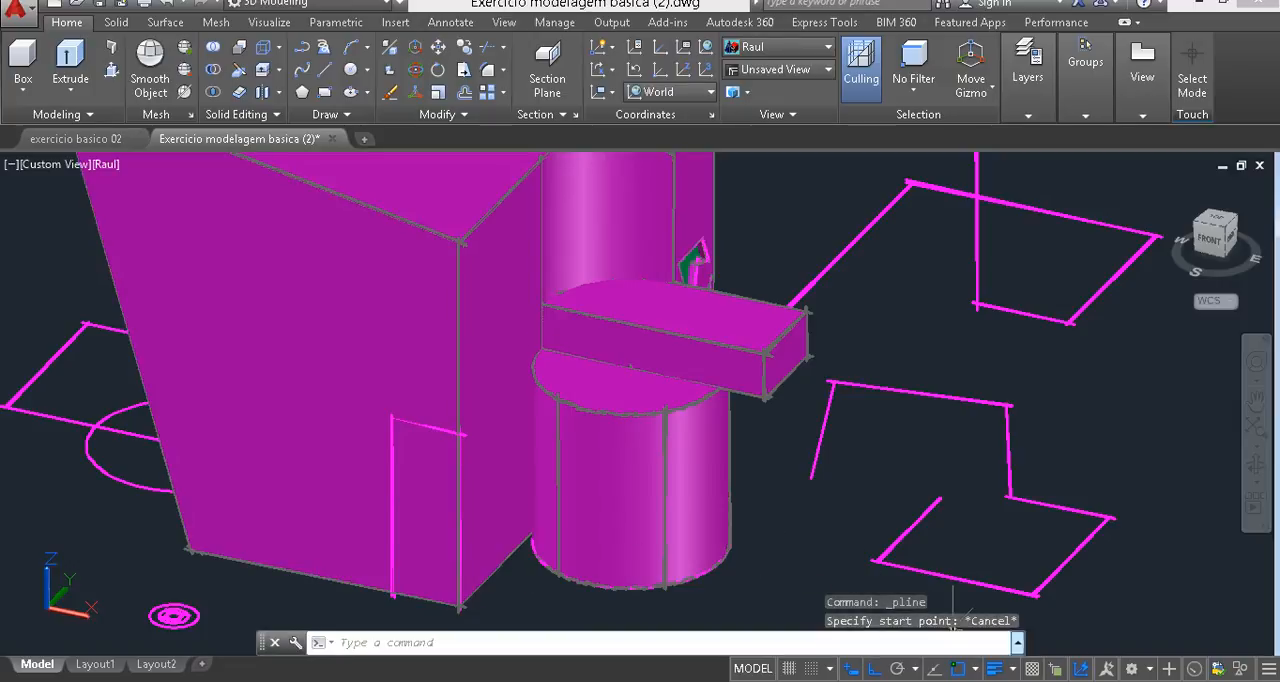
pyautogui.click(1081, 666)
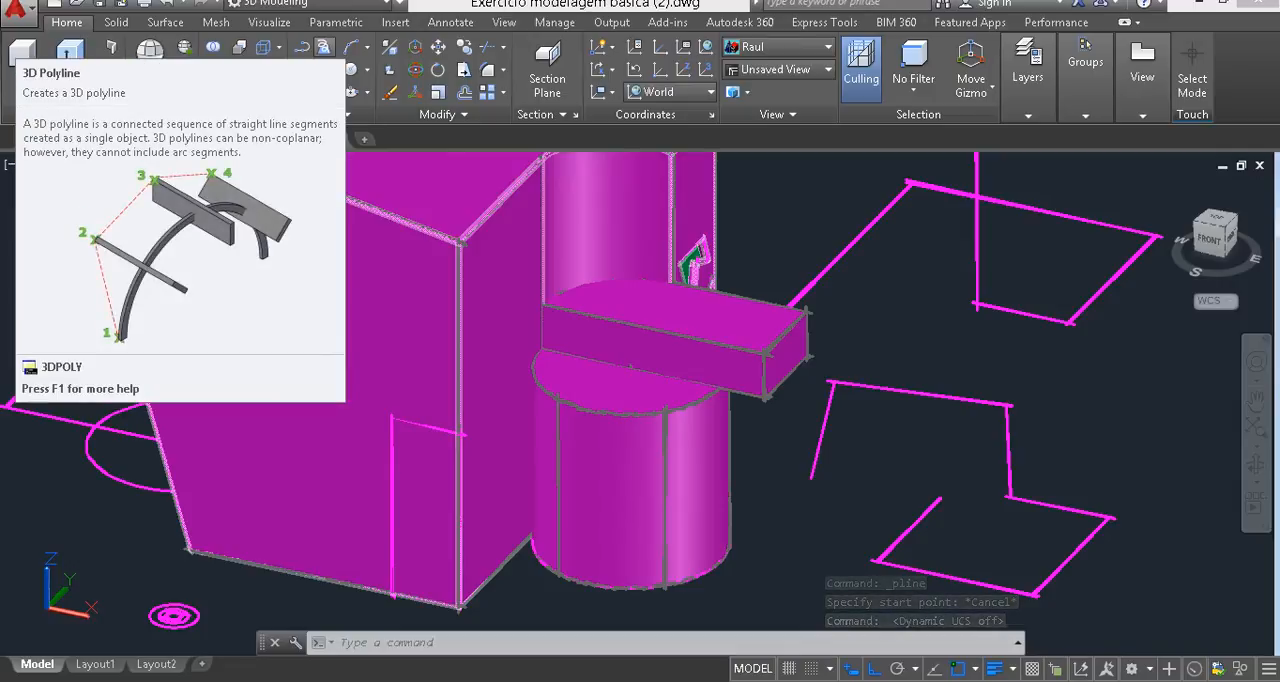
# - Draw a 3D polyline from the front face's lower-left corner: 4 units up, 1.5 along X, and 4 back down
pyautogui.click(324, 47)
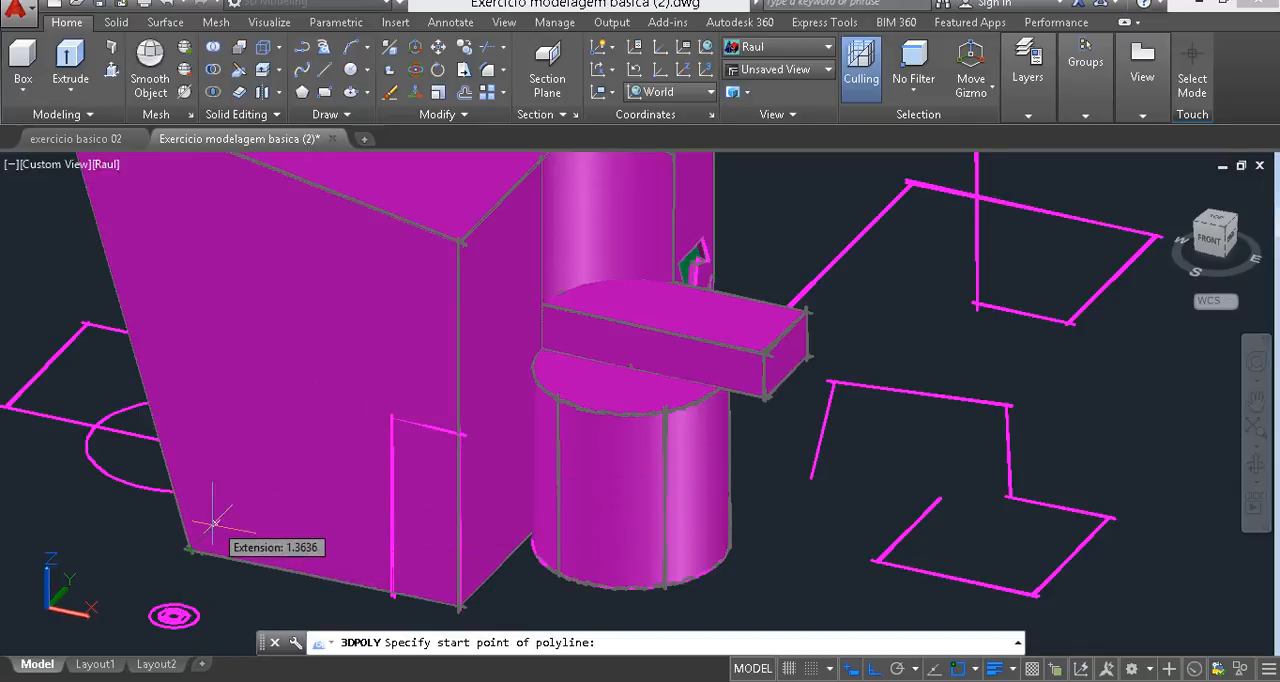
pyautogui.click(189, 549)
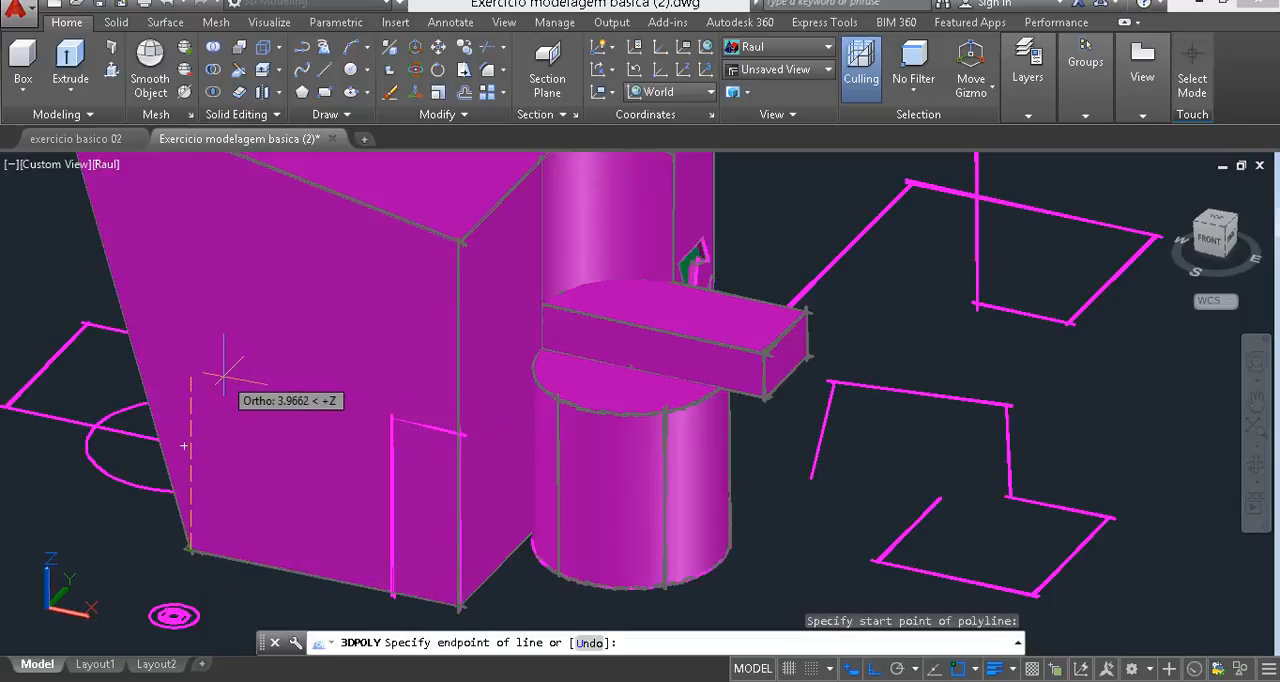
pyautogui.write('4')
pyautogui.press('Return')
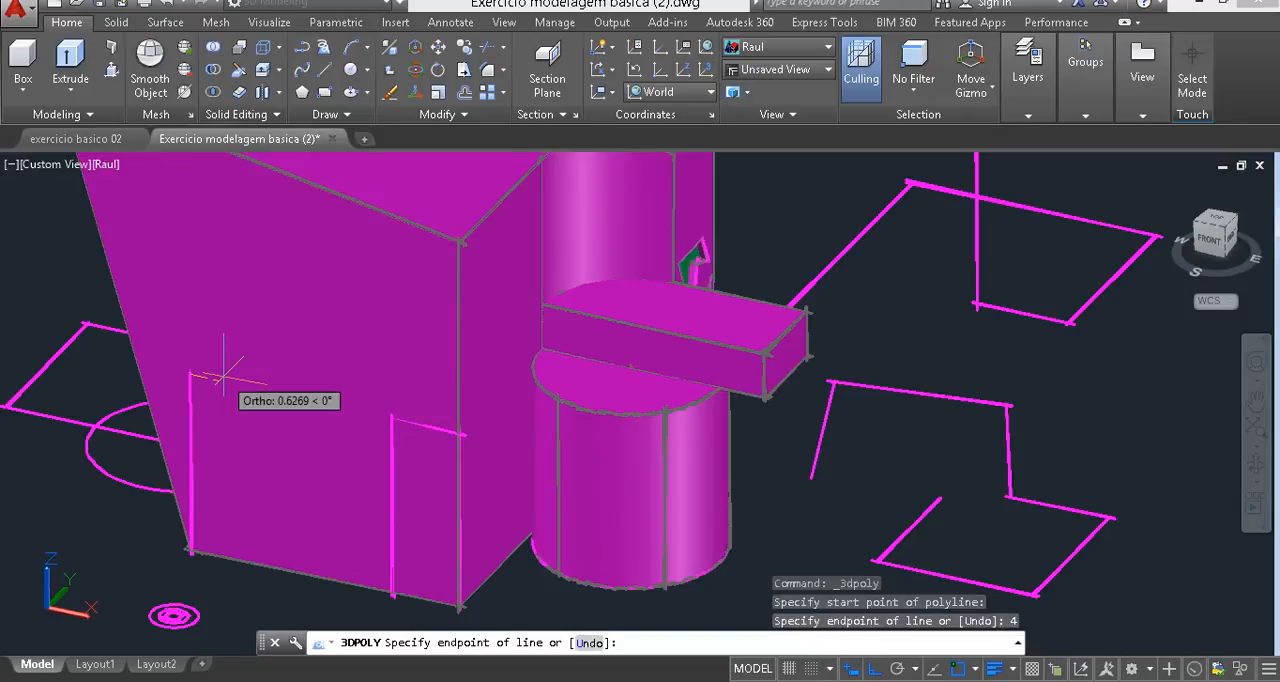
pyautogui.write('1.5')
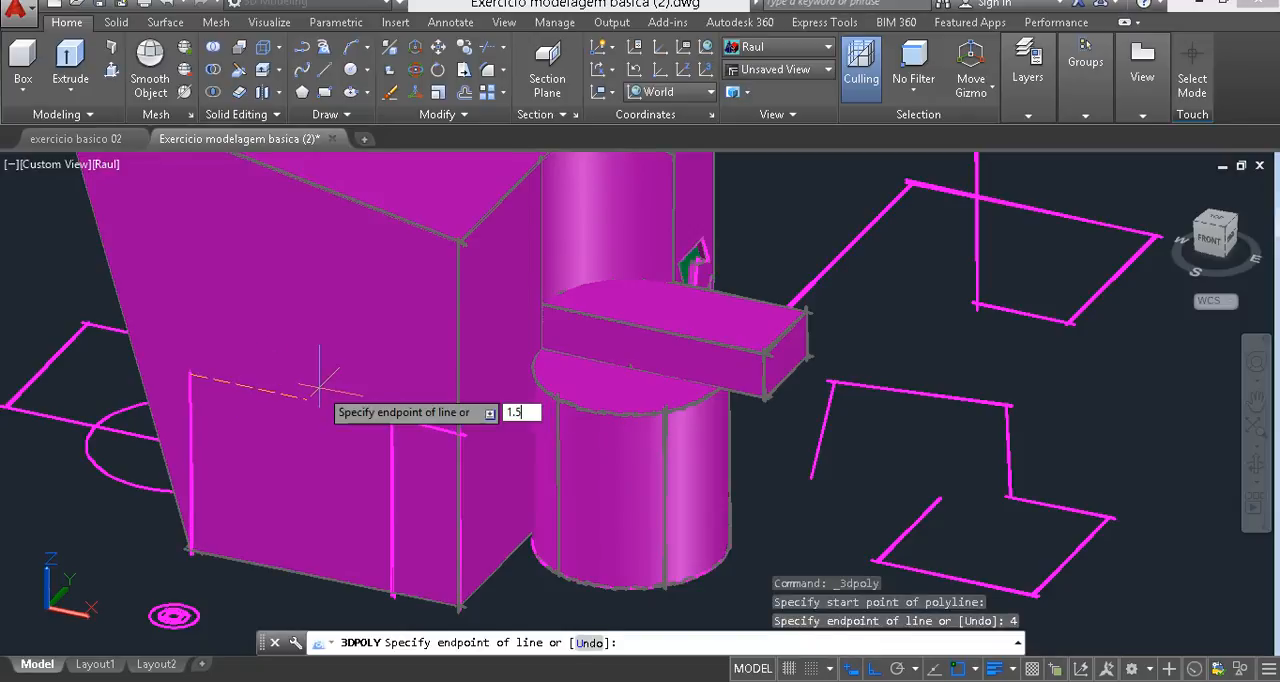
pyautogui.press('Return')
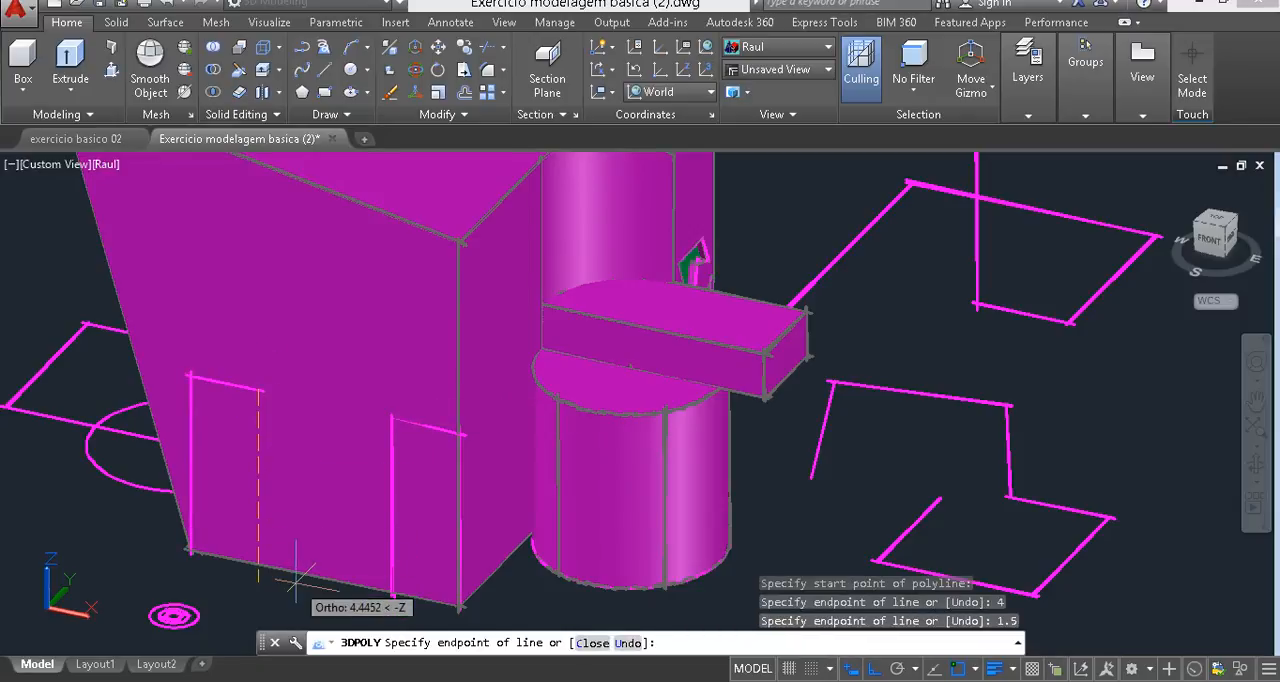
pyautogui.write('4')
pyautogui.press('Return')
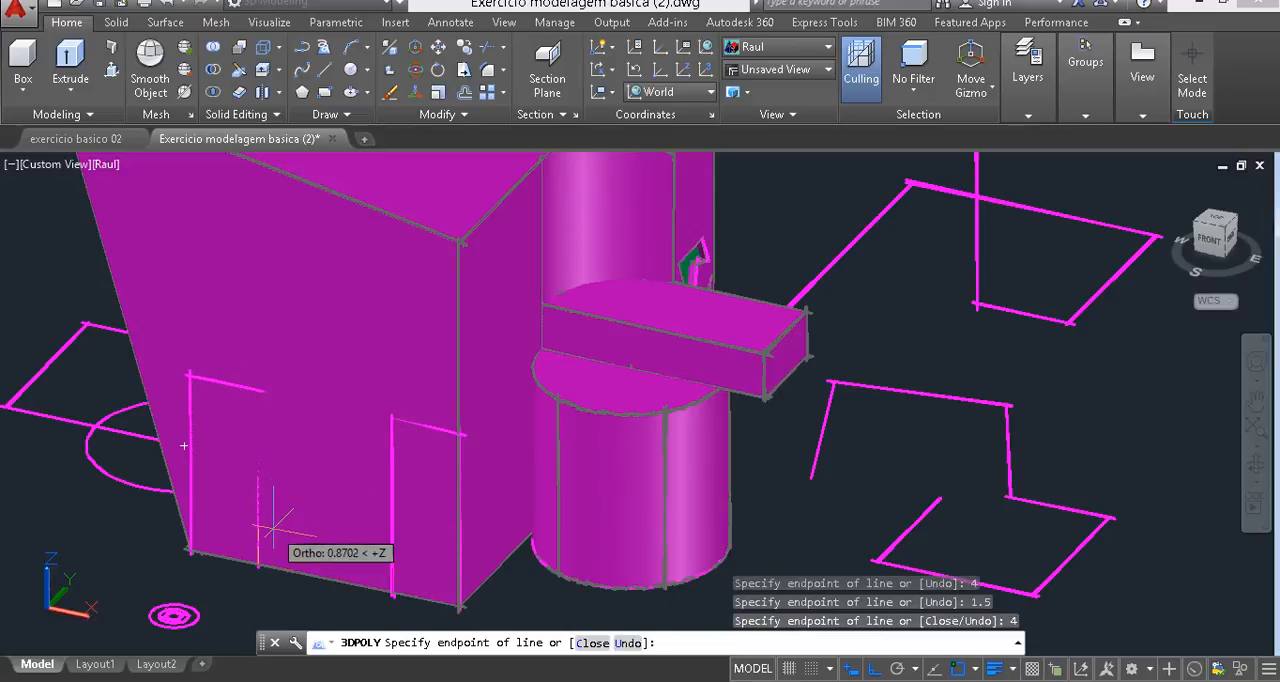
pyautogui.press('Escape')
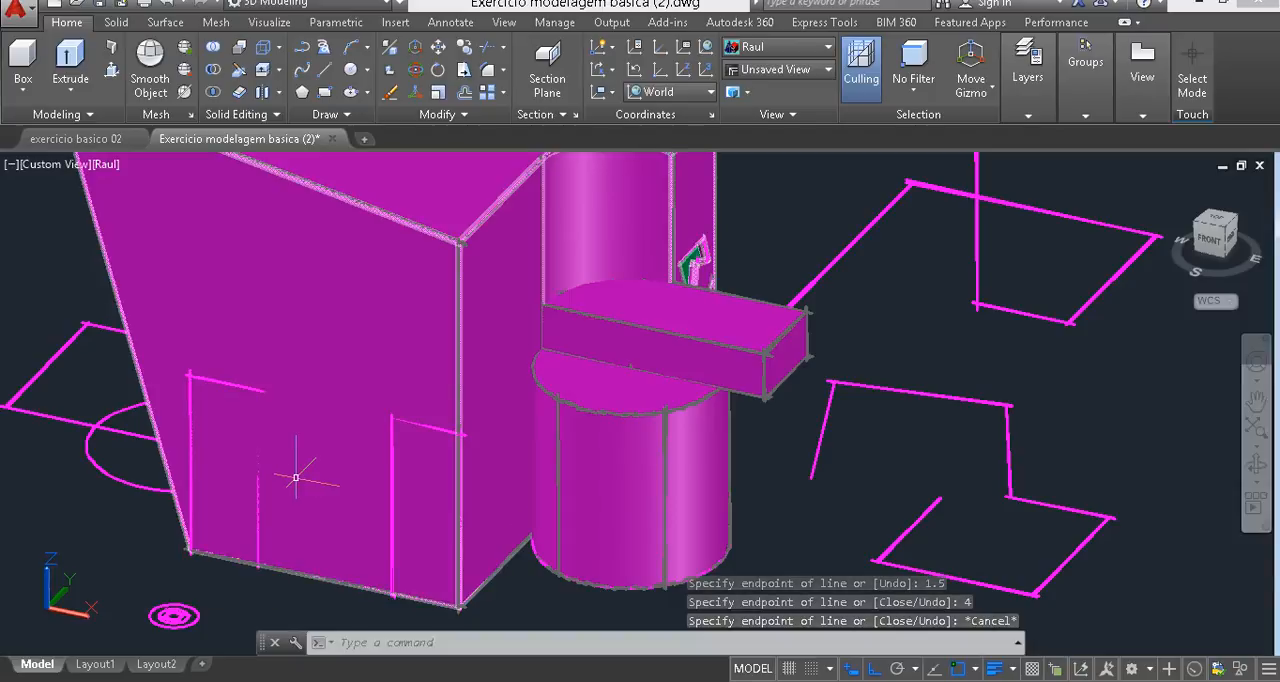
# - Draw a 0.5 by 1 rectangle on the ground plane between the existing small rectangle and the block's corner
pyautogui.moveTo(296, 477); pyautogui.dragTo(324, 379, button='middle')
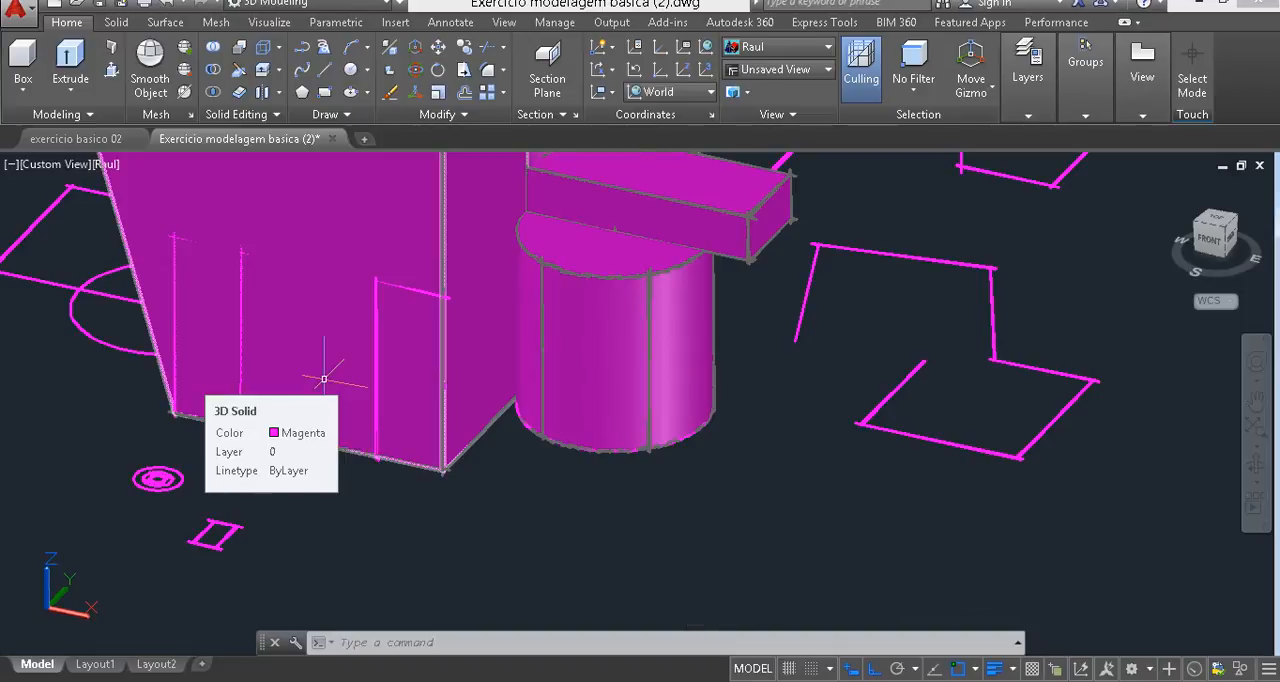
pyautogui.moveTo(324, 379); pyautogui.dragTo(403, 305, button='middle')
pyautogui.keyDown('shift'); pyautogui.moveTo(413, 351); pyautogui.dragTo(369, 374, button='middle'); pyautogui.keyUp('shift')
pyautogui.scroll(4, 226, 431)
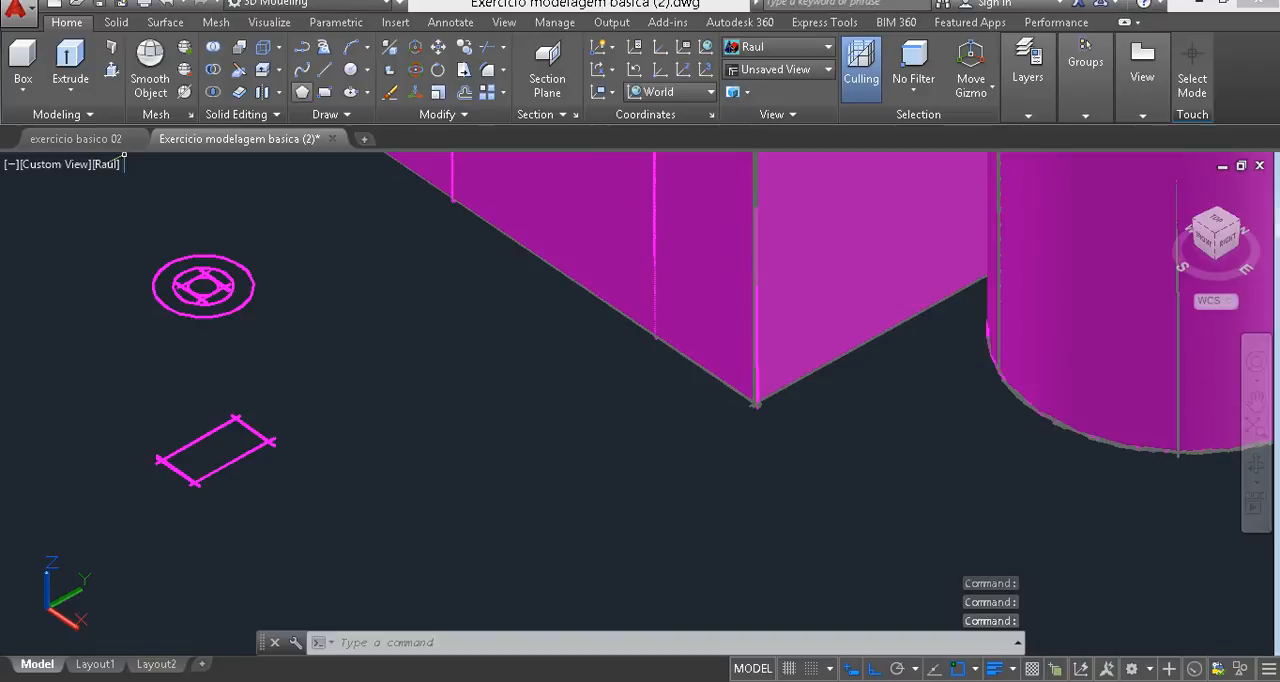
pyautogui.click(324, 91)
pyautogui.click(405, 501)
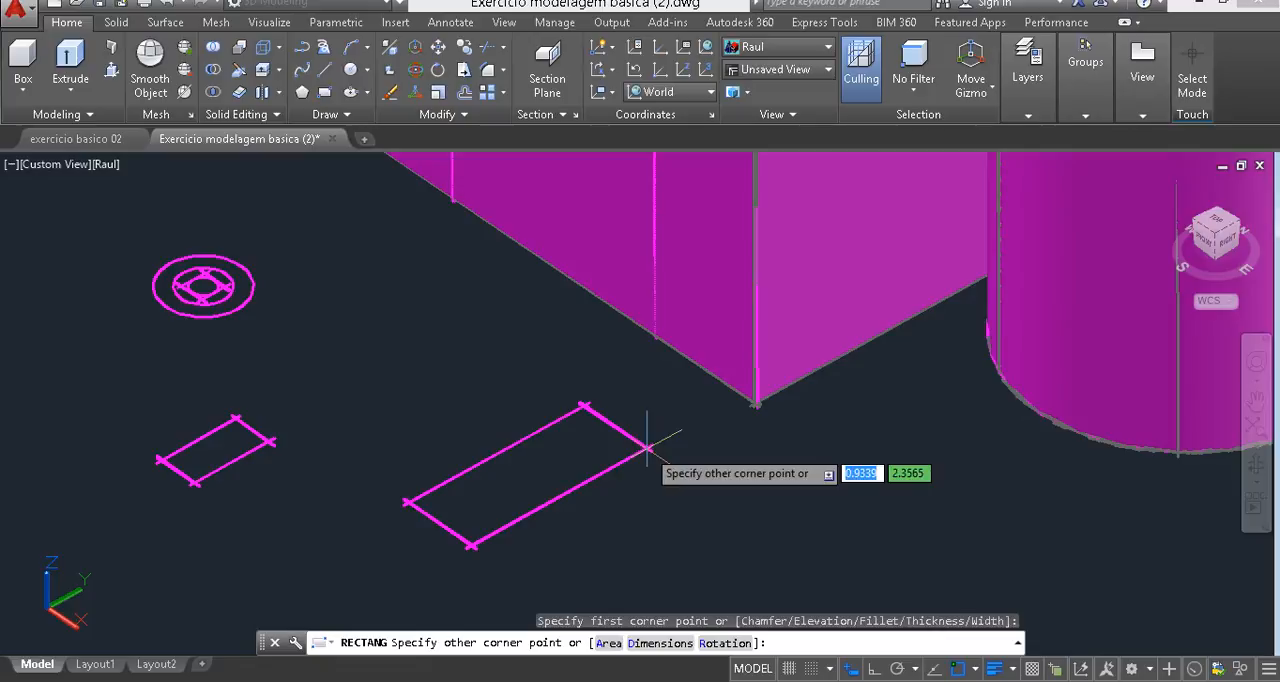
pyautogui.write('.5,1')
pyautogui.press('Return')
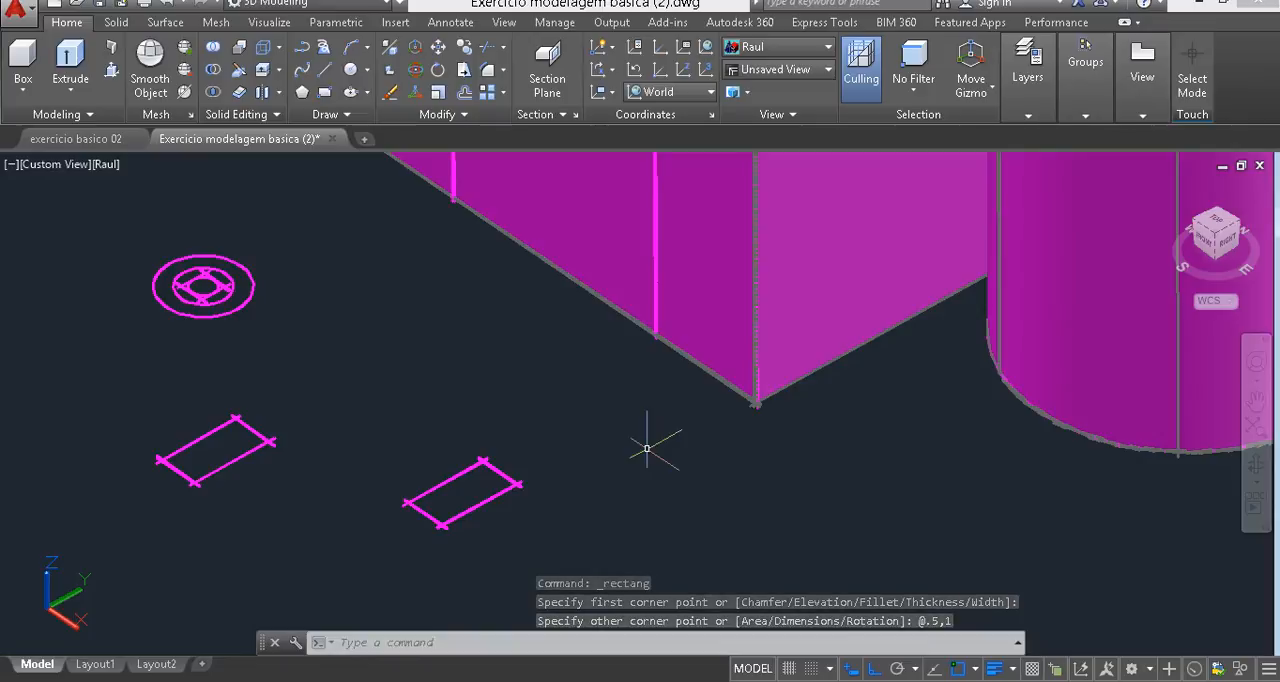
# - Move the new rectangle by its corner nearest the block onto the block's bottom front corner, at the foot of the door-shaped path
pyautogui.click(528, 441)
pyautogui.click(448, 523)
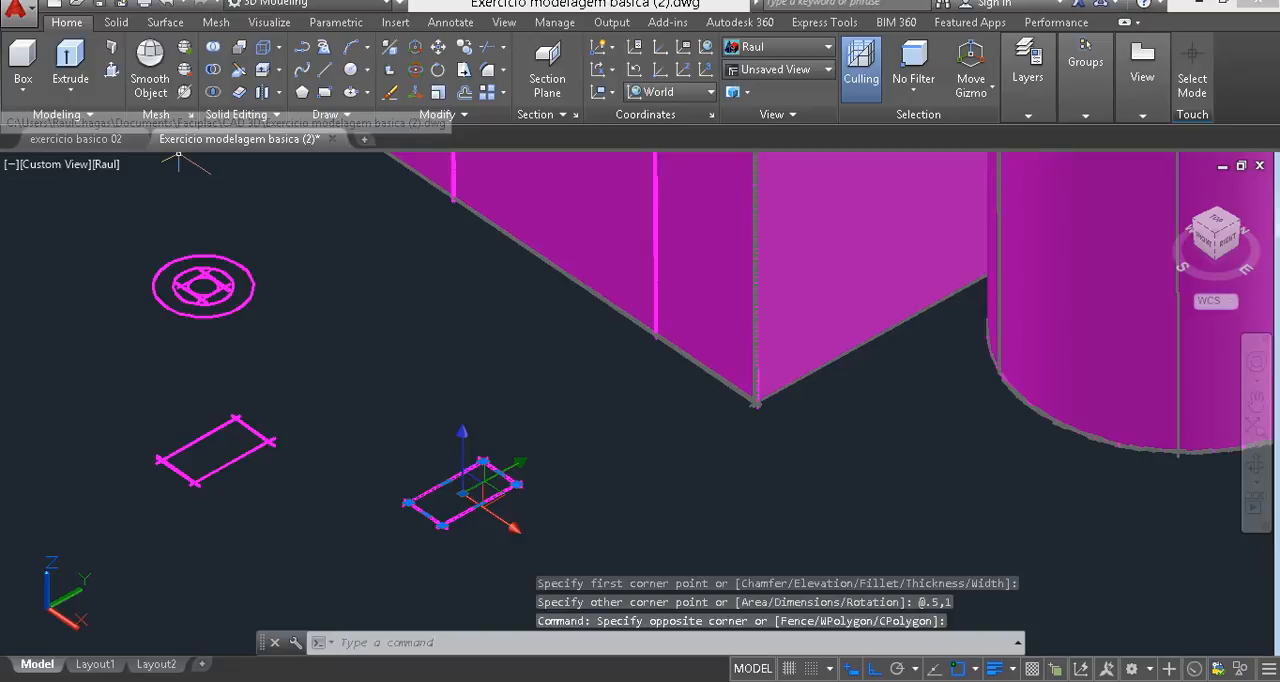
pyautogui.click(438, 47)
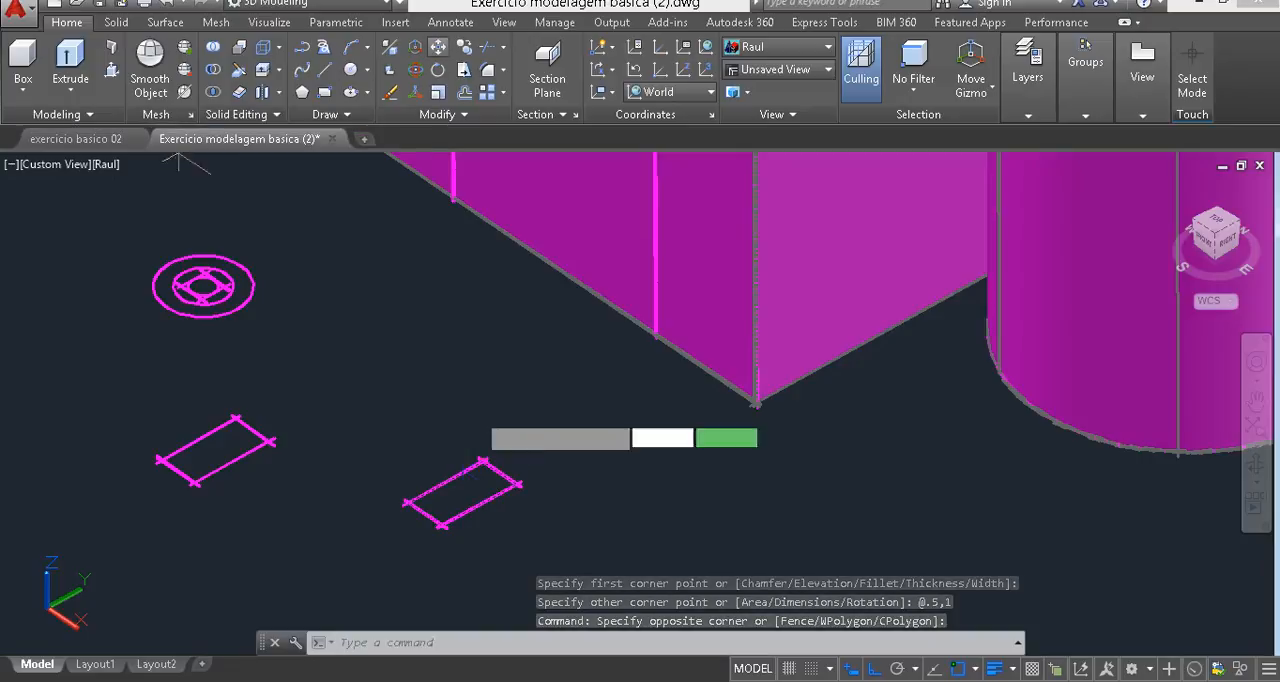
pyautogui.click(483, 462)
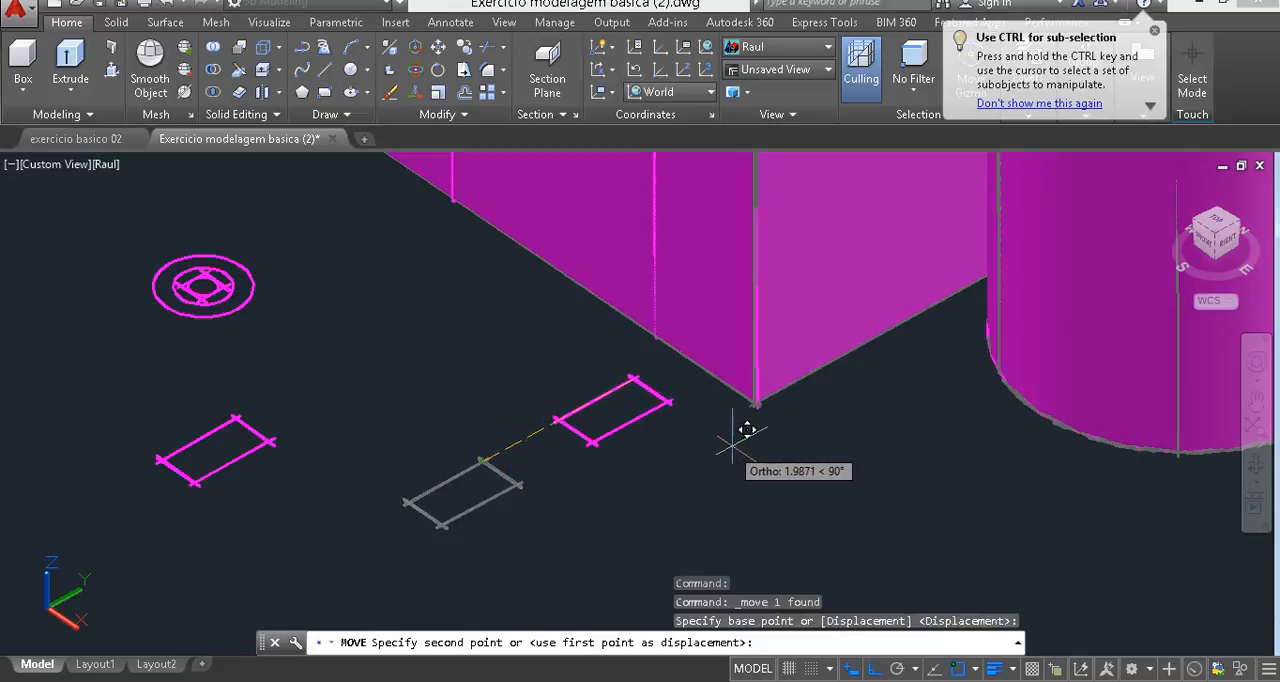
pyautogui.click(756, 402)
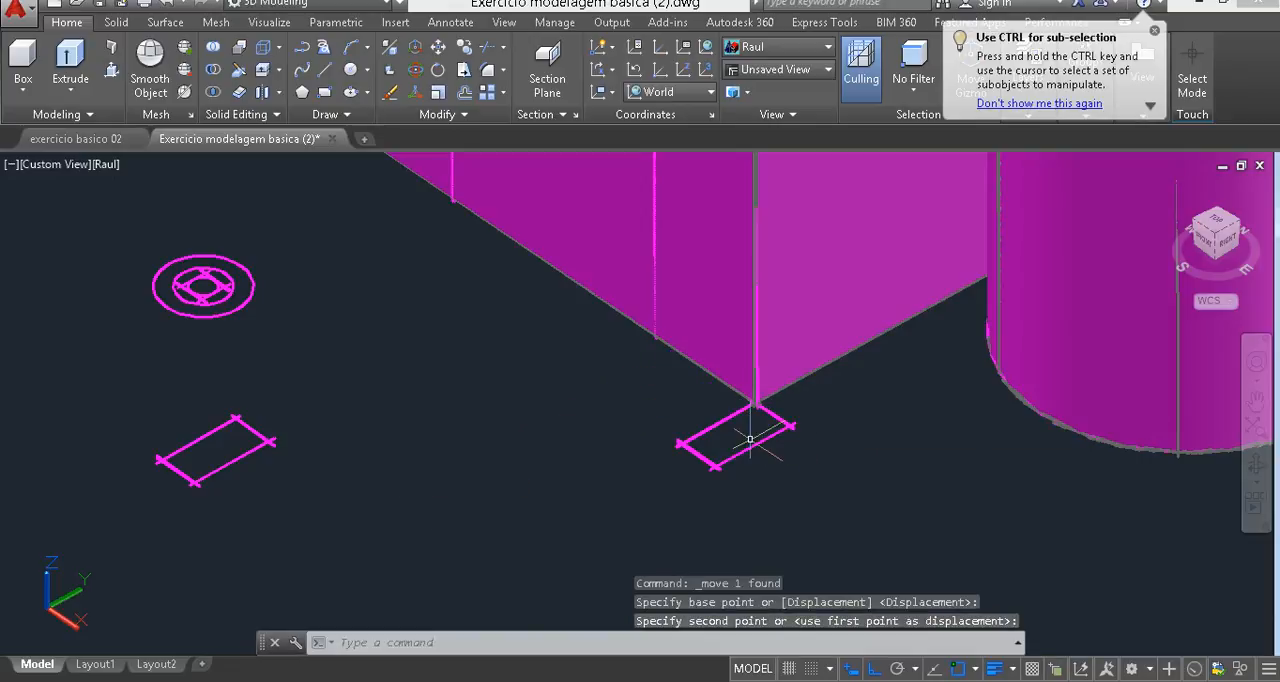
pyautogui.moveTo(704, 423); pyautogui.dragTo(567, 615, button='middle')
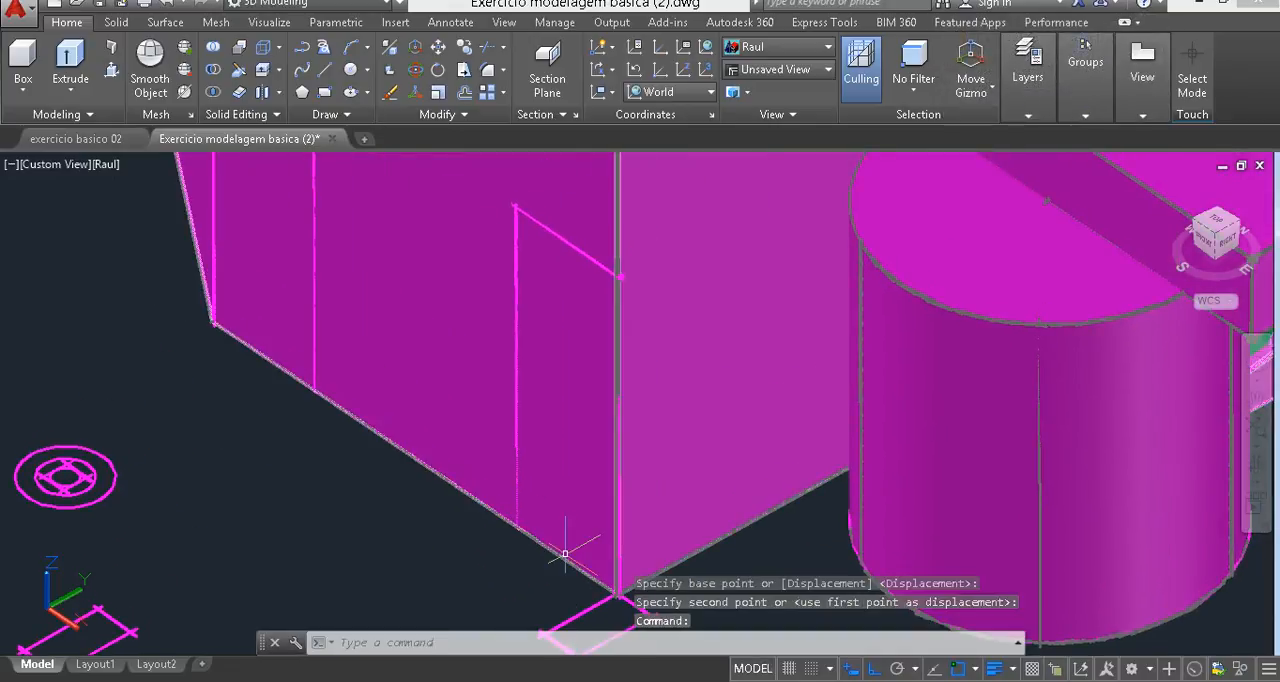
pyautogui.moveTo(565, 553); pyautogui.dragTo(554, 506, button='middle')
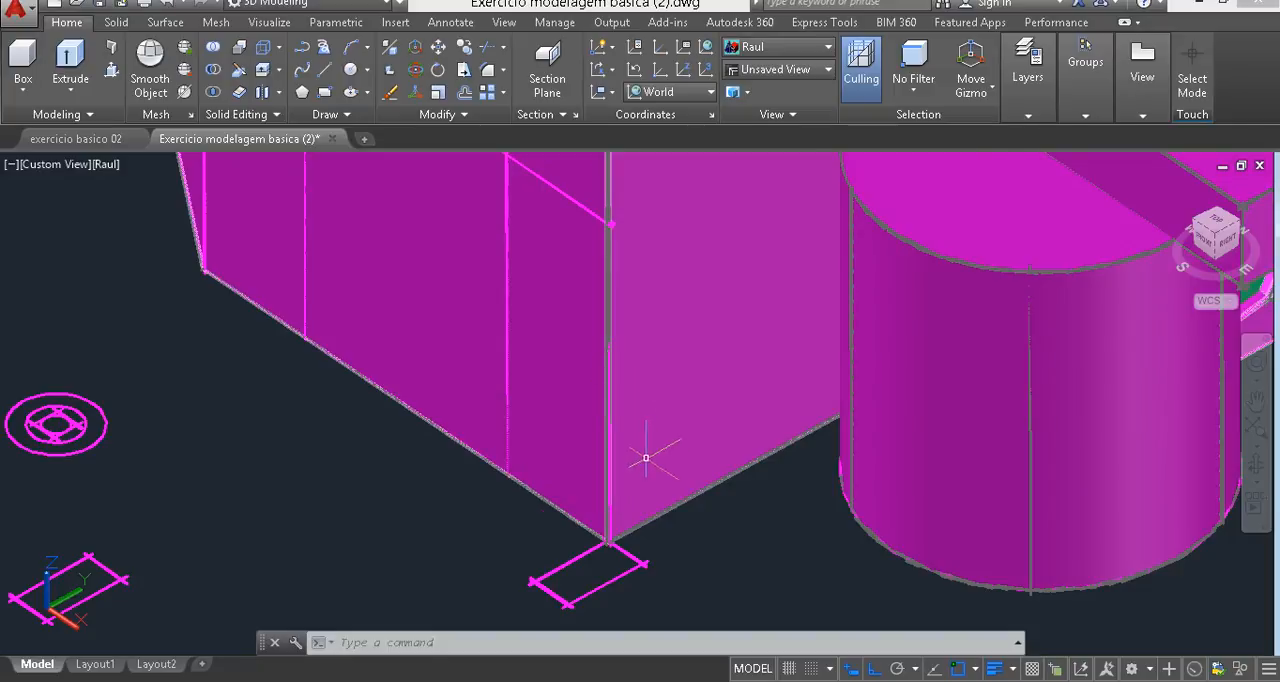
pyautogui.scroll(-4, 648, 463)
pyautogui.moveTo(585, 457); pyautogui.dragTo(612, 604, button='middle')
pyautogui.press('Escape')
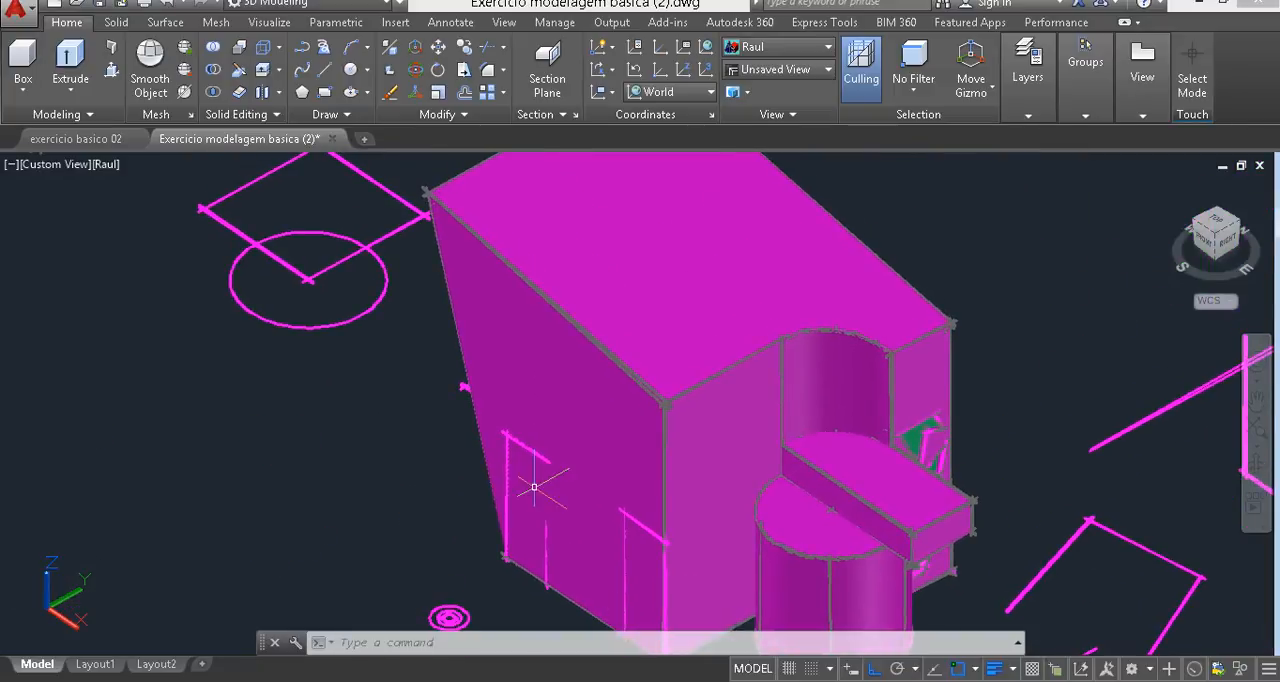
pyautogui.scroll(-3, 490, 457)
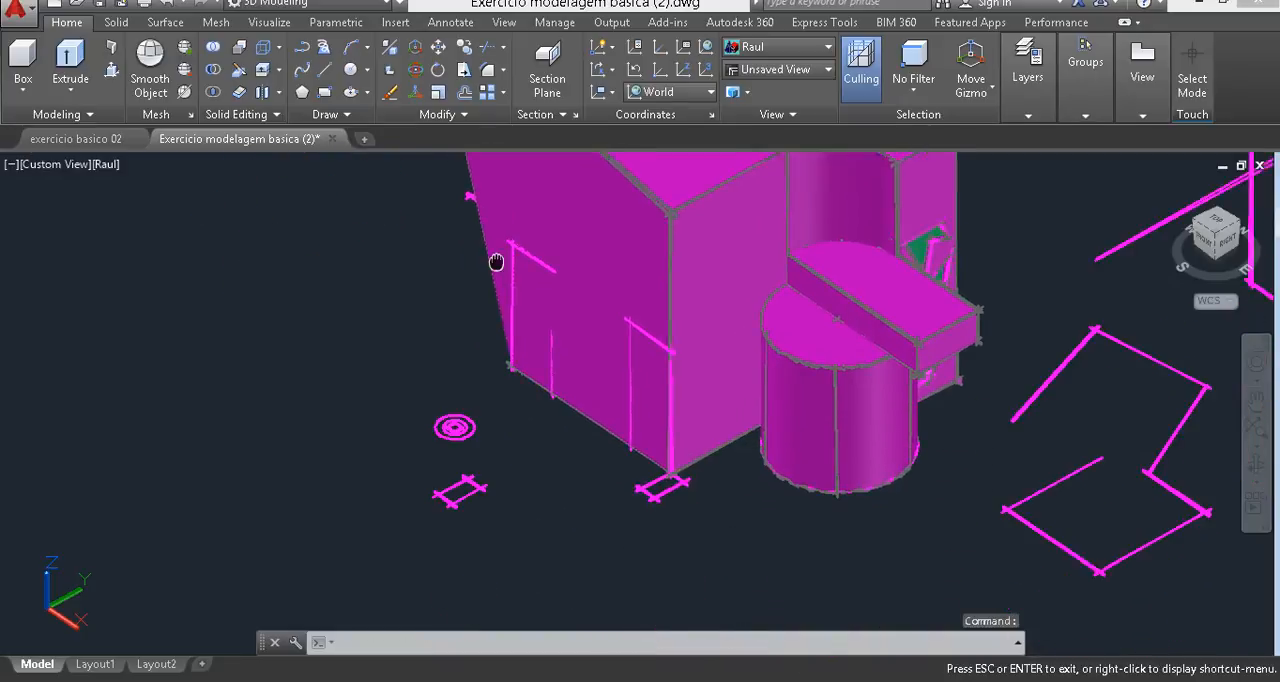
pyautogui.scroll(5, 491, 343)
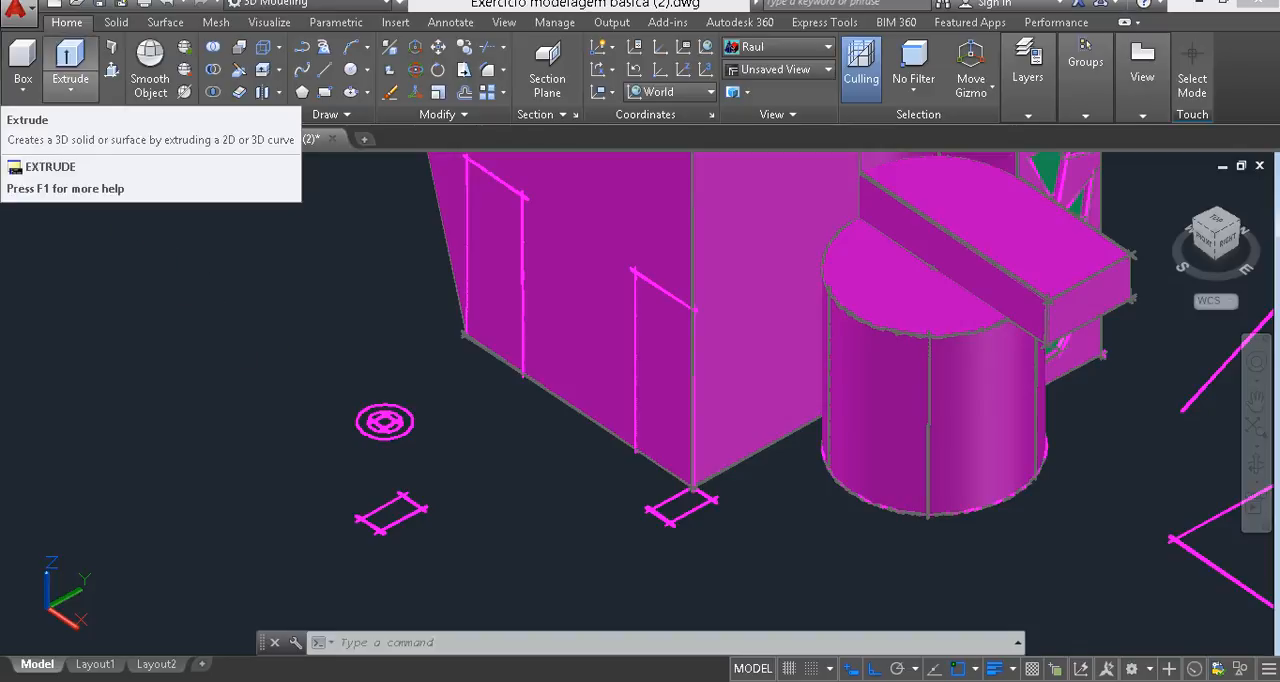
# - Sweep the rectangle at the block's bottom corner along the door-shaped path on the front face
pyautogui.click(70, 89)
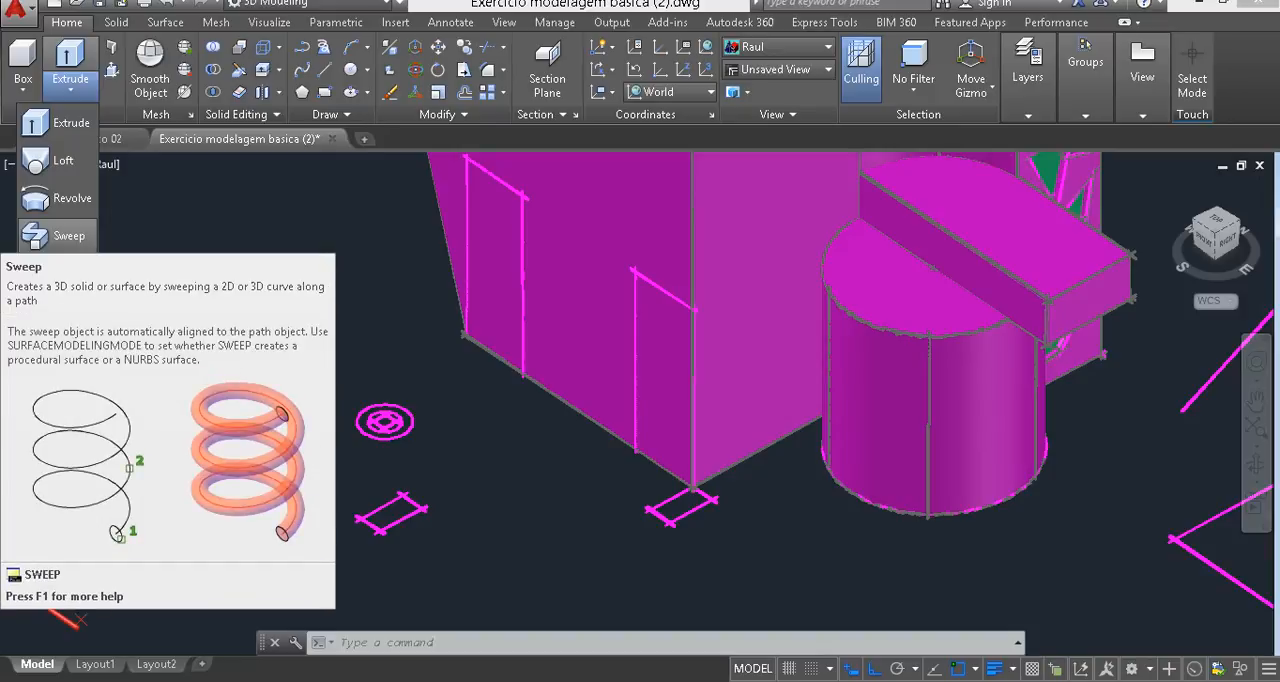
pyautogui.click(60, 235)
pyautogui.click(51, 237)
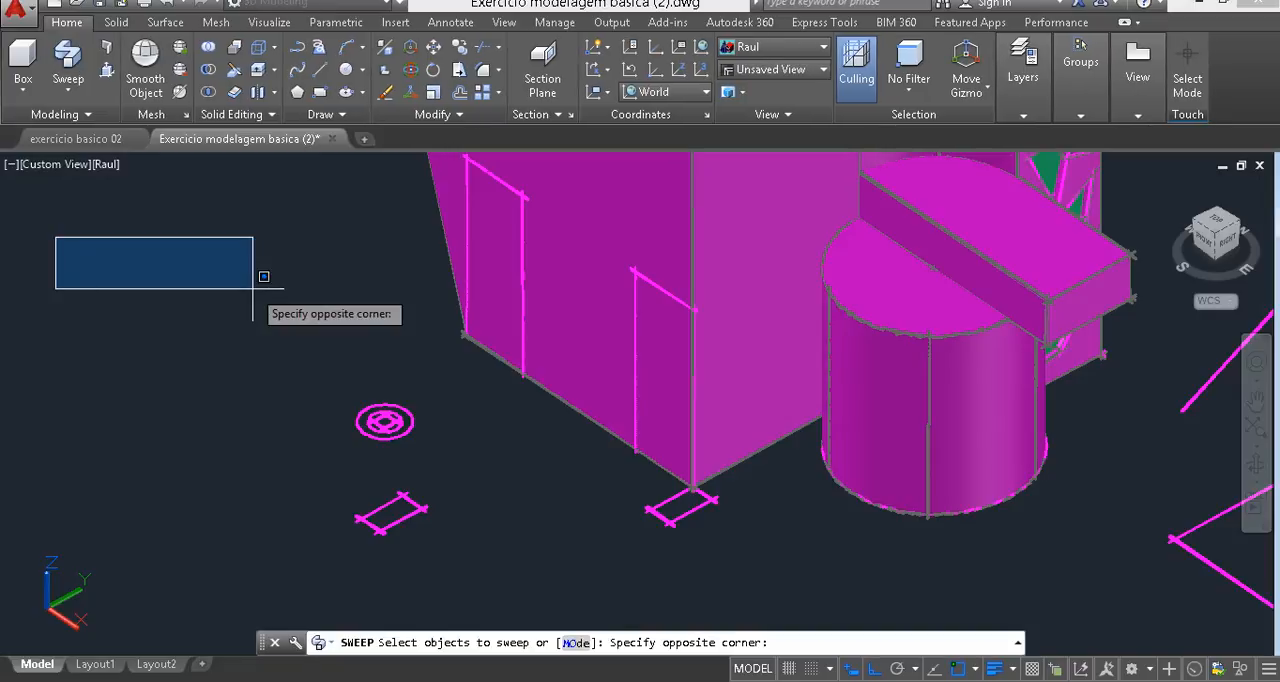
pyautogui.click(263, 277)
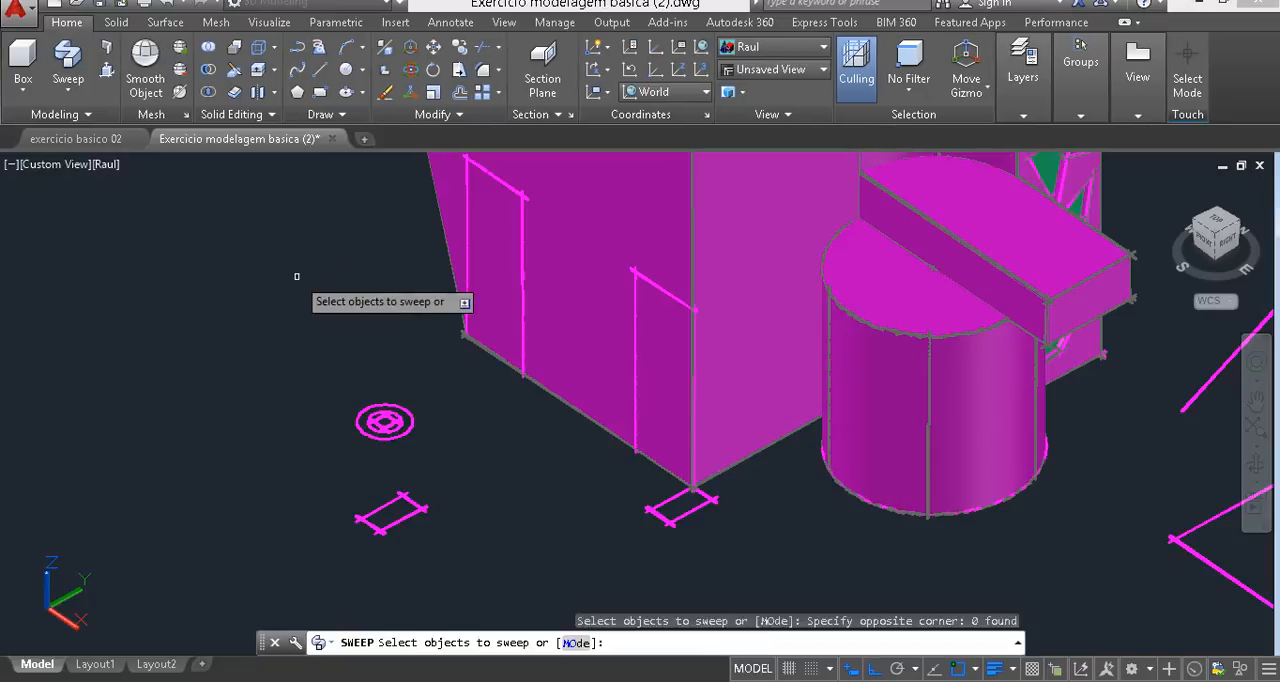
pyautogui.click(604, 551)
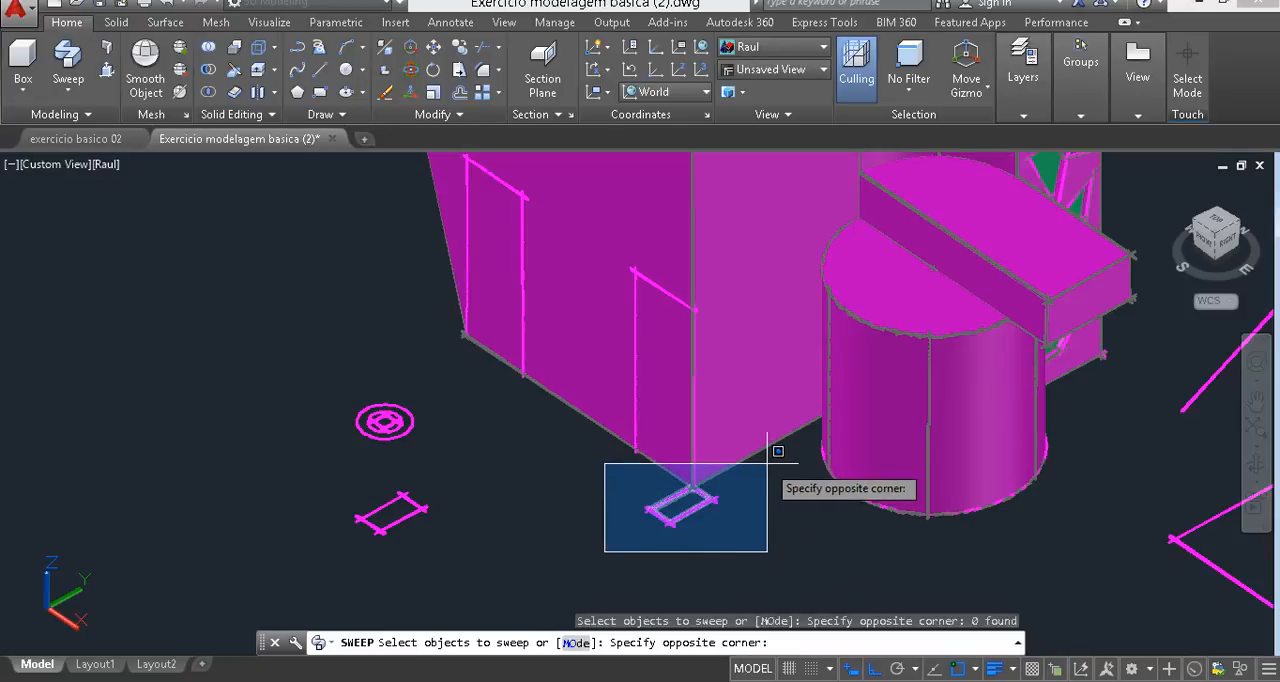
pyautogui.click(778, 451)
pyautogui.press('Return')
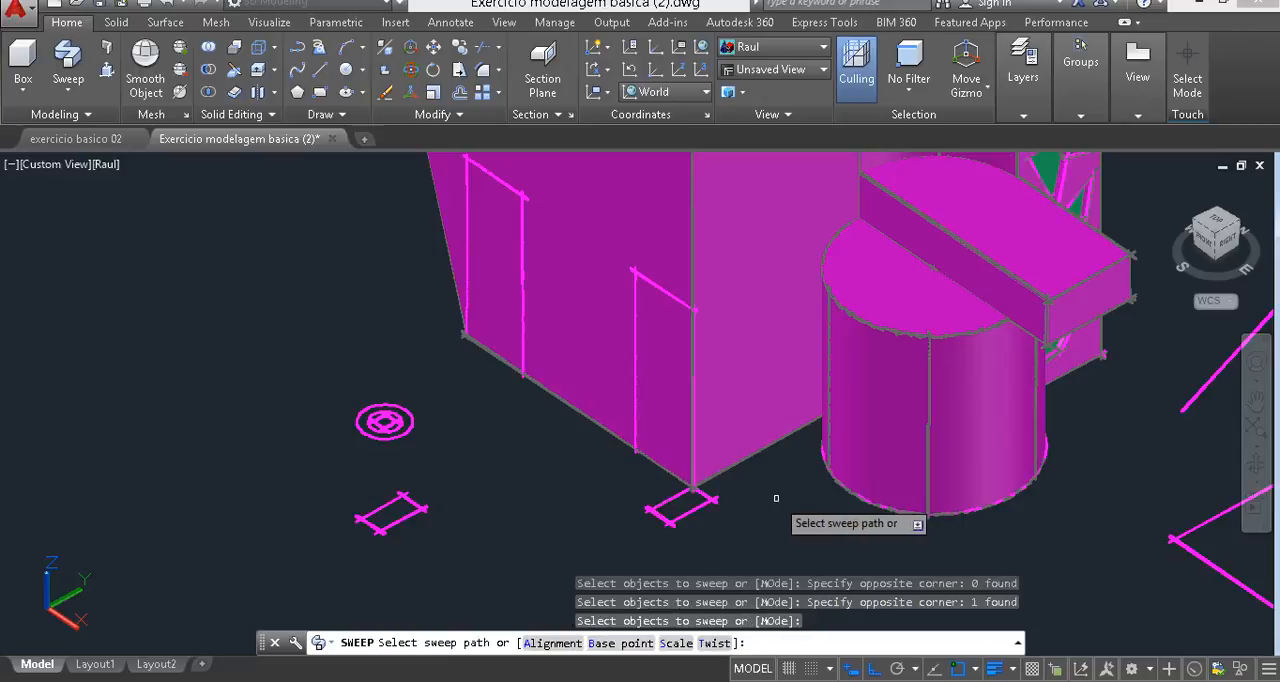
pyautogui.click(654, 285)
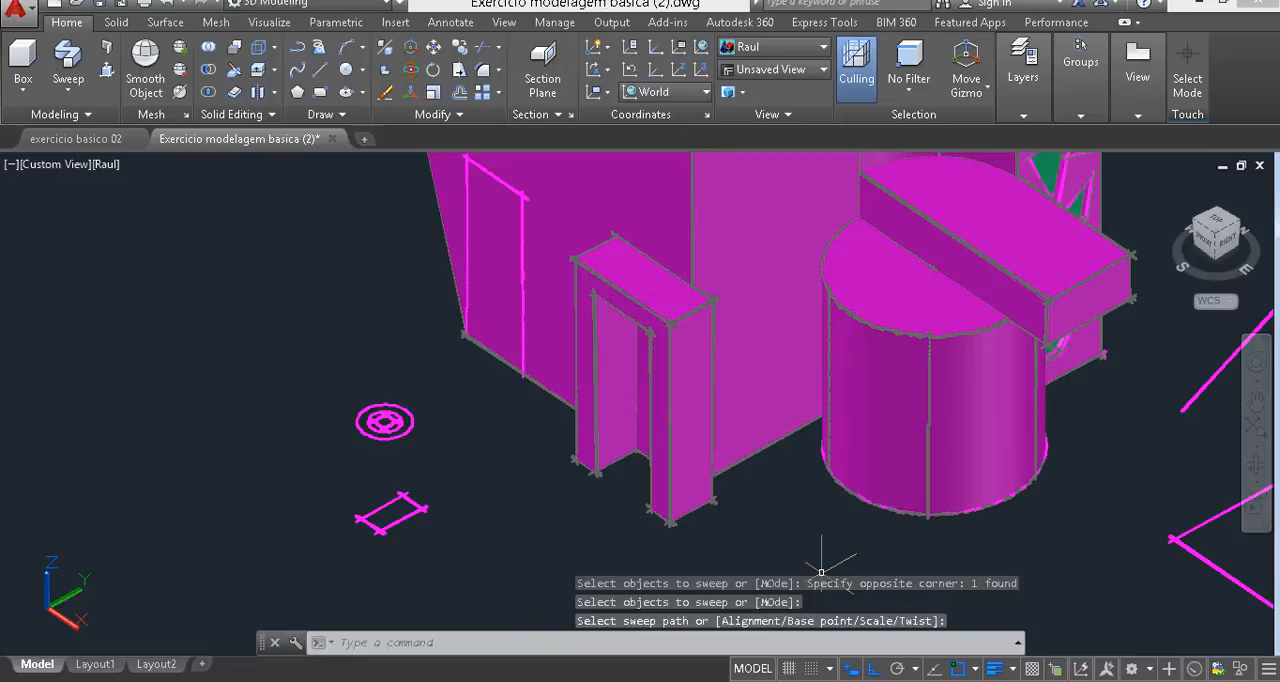
# - Move the swept door frame 1 unit along the X axis, toward the remaining door-shaped path on the front face
pyautogui.keyDown('shift'); pyautogui.moveTo(700, 540); pyautogui.dragTo(737, 531, button='middle'); pyautogui.keyUp('shift')
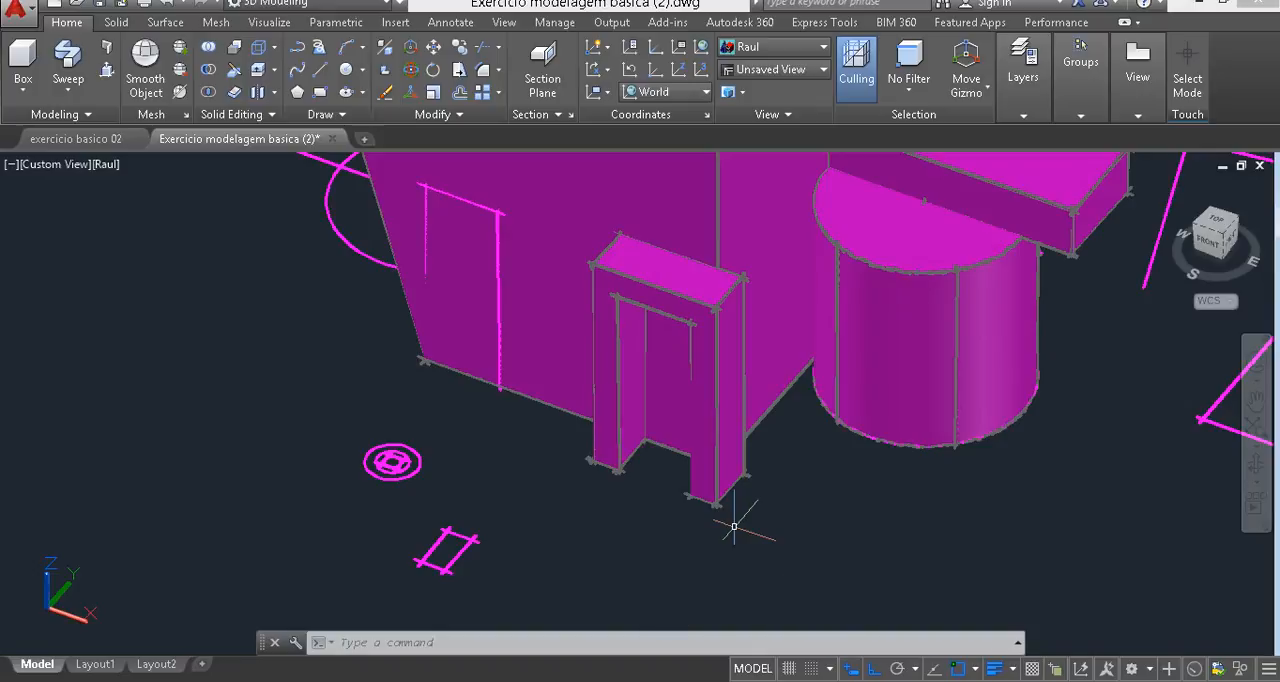
pyautogui.click(701, 295)
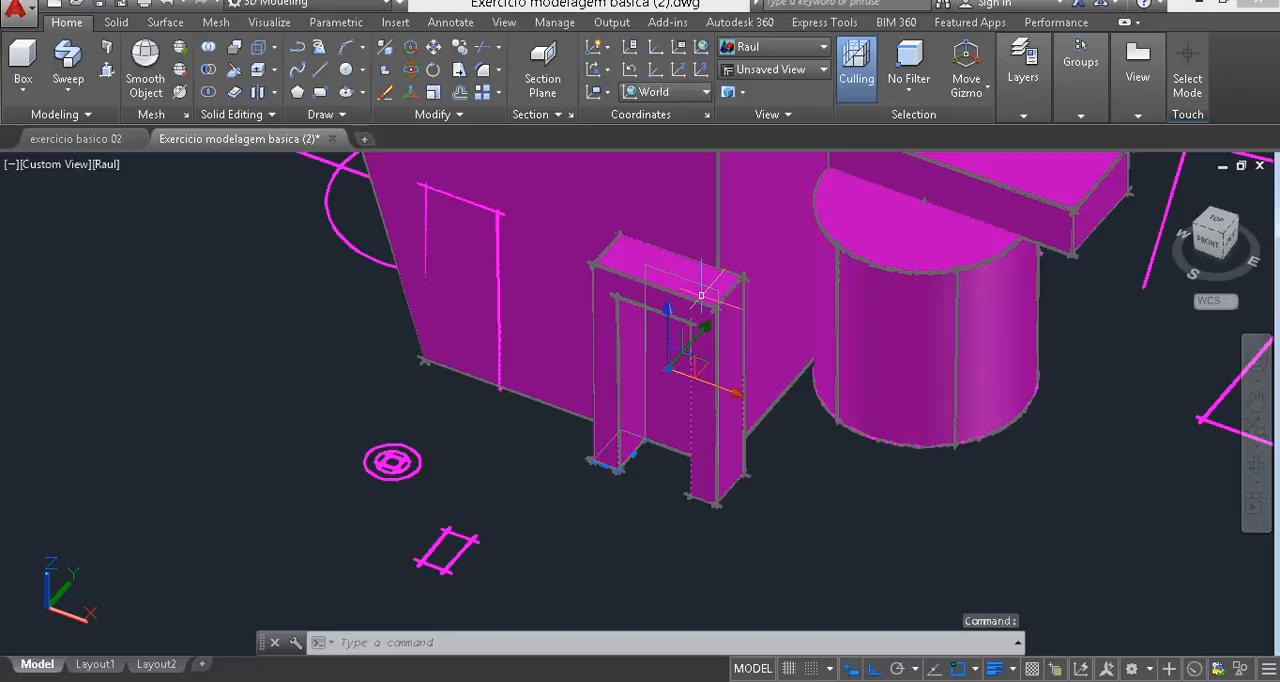
pyautogui.click(720, 386)
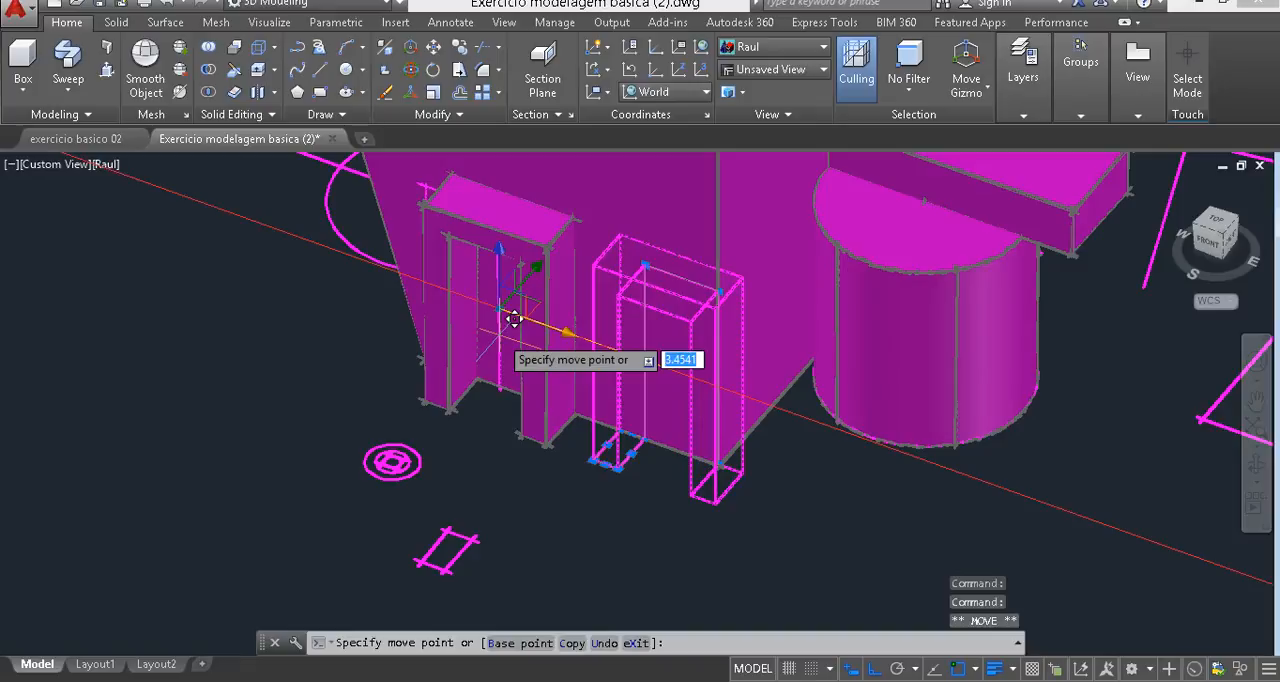
pyautogui.write('1')
pyautogui.press('Return')
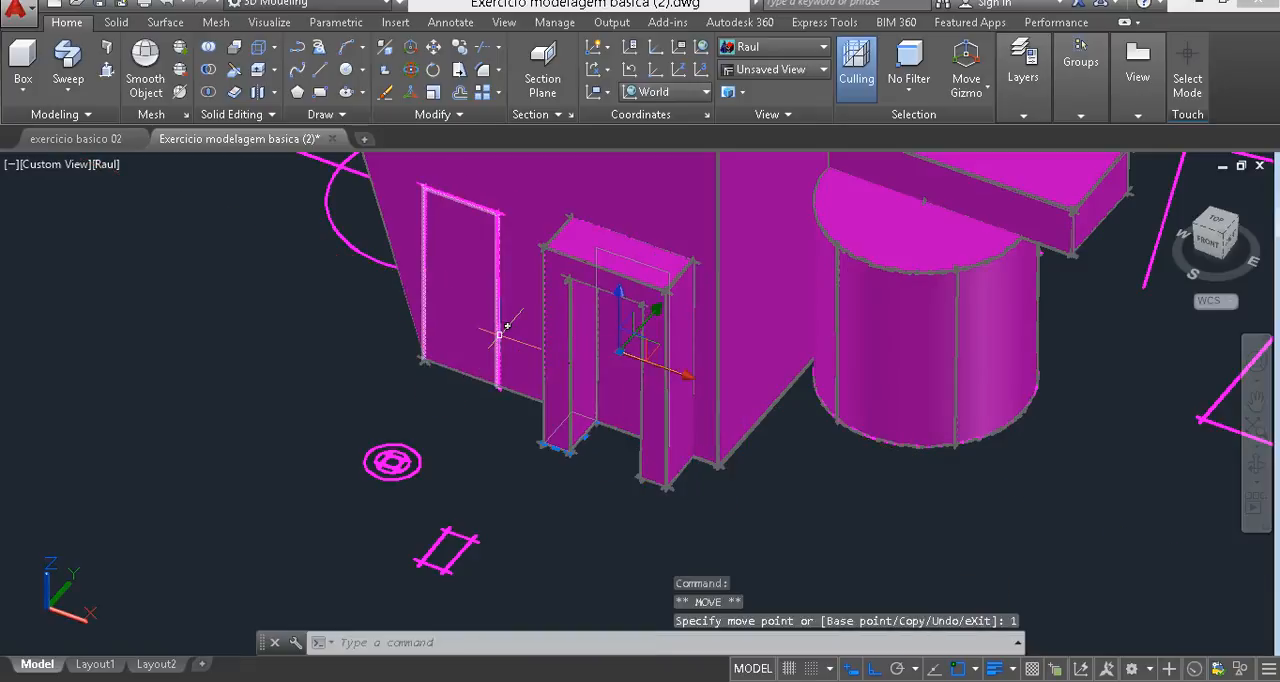
pyautogui.press('Escape')
pyautogui.press('Escape')
pyautogui.press('Escape')
# - Draw a circle of radius 0.15 on the ground plane, between the existing concentric circles and the block
pyautogui.scroll(-2, 452, 449)
pyautogui.moveTo(449, 453); pyautogui.dragTo(412, 485, button='middle')
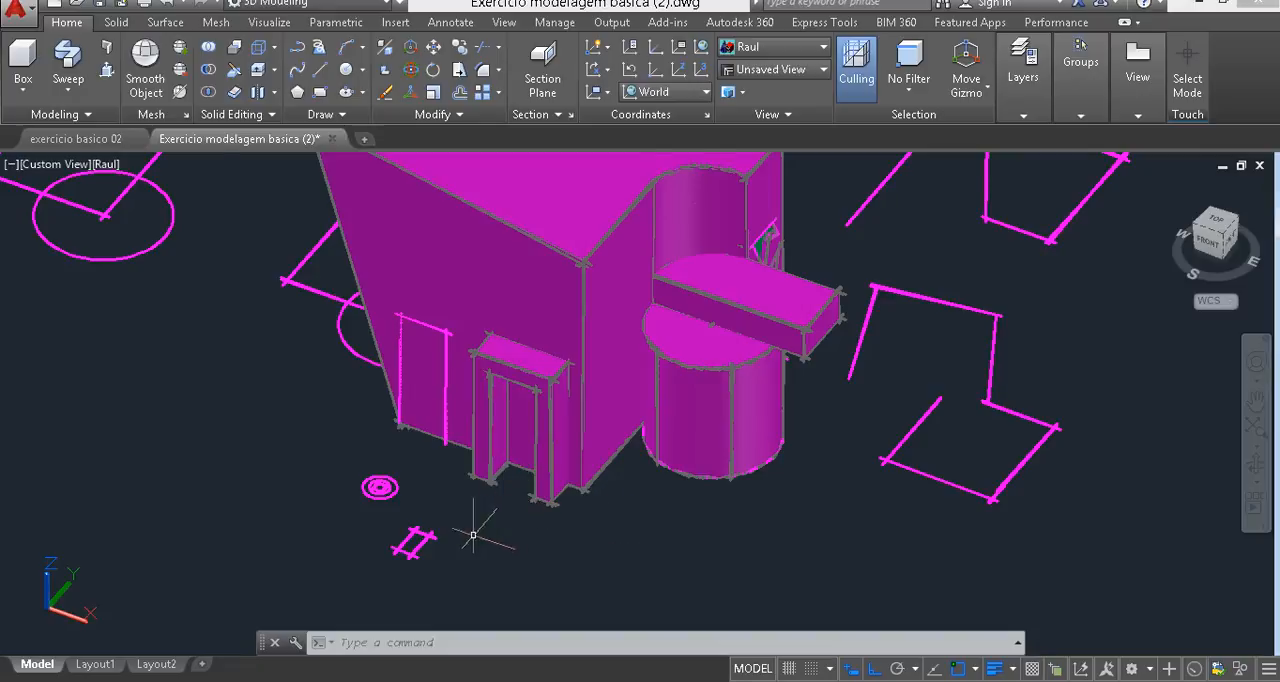
pyautogui.scroll(2, 468, 535)
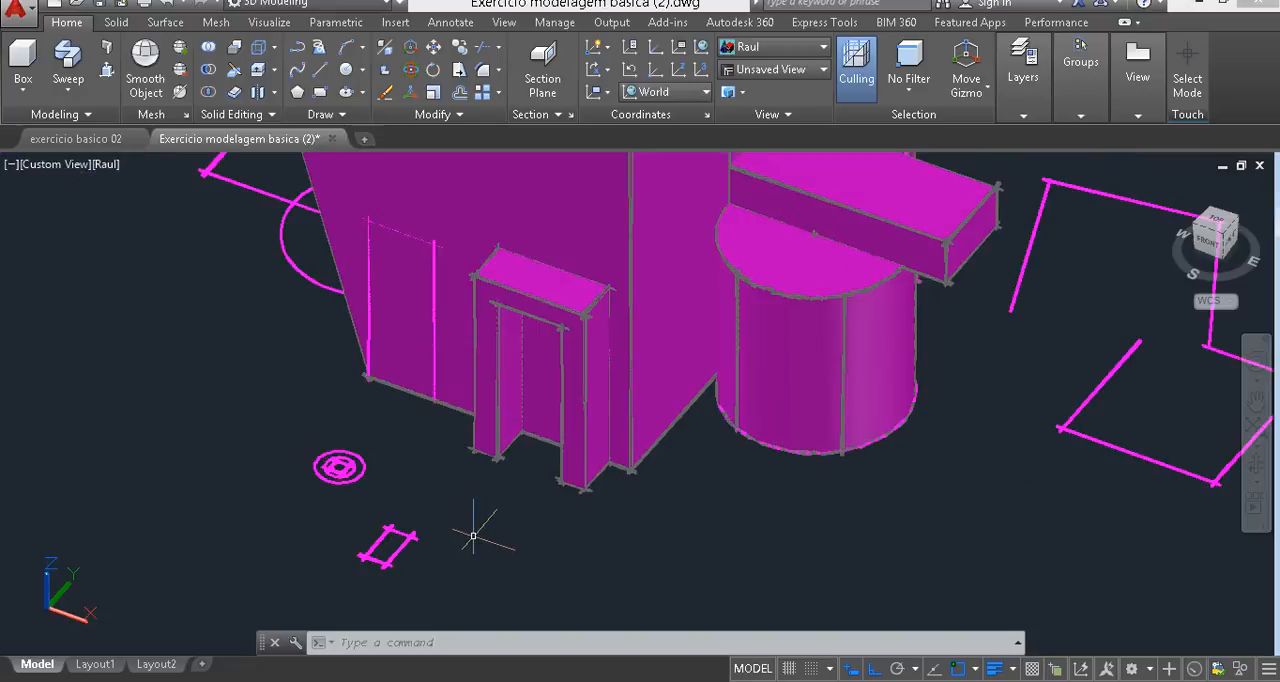
pyautogui.scroll(3, 300, 465)
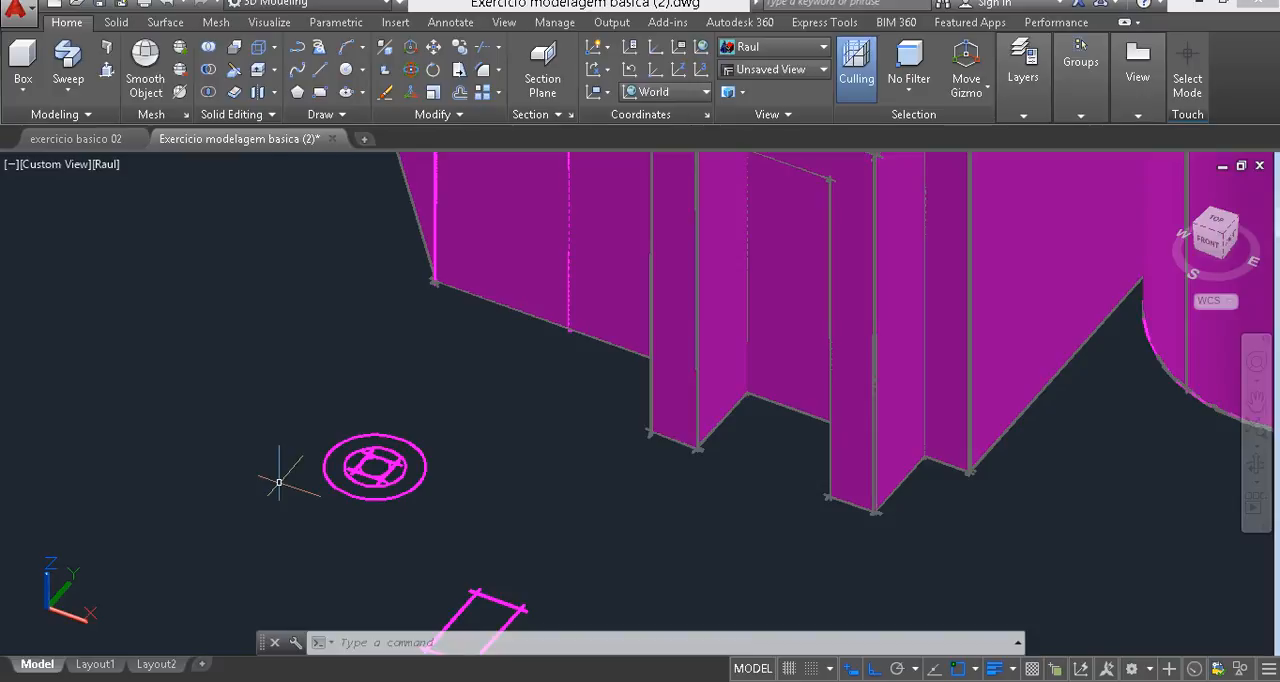
pyautogui.scroll(5, 279, 482)
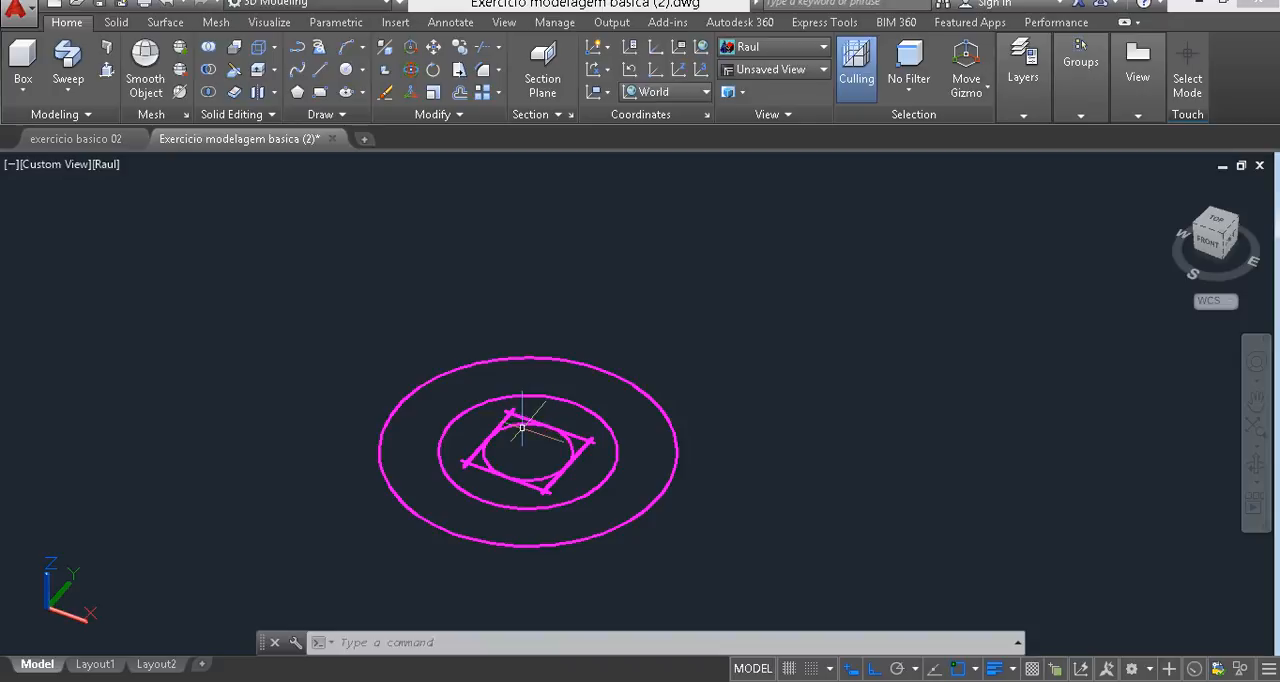
pyautogui.scroll(-2, 512, 438)
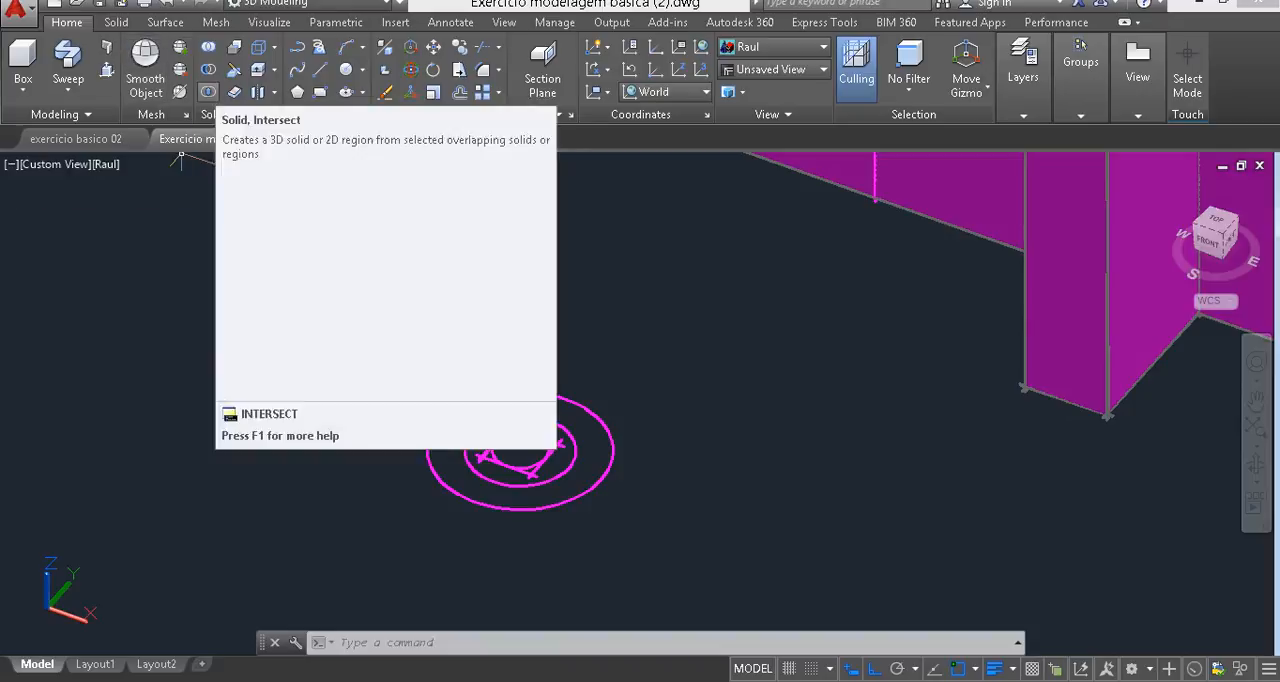
pyautogui.write('c')
pyautogui.press('Return')
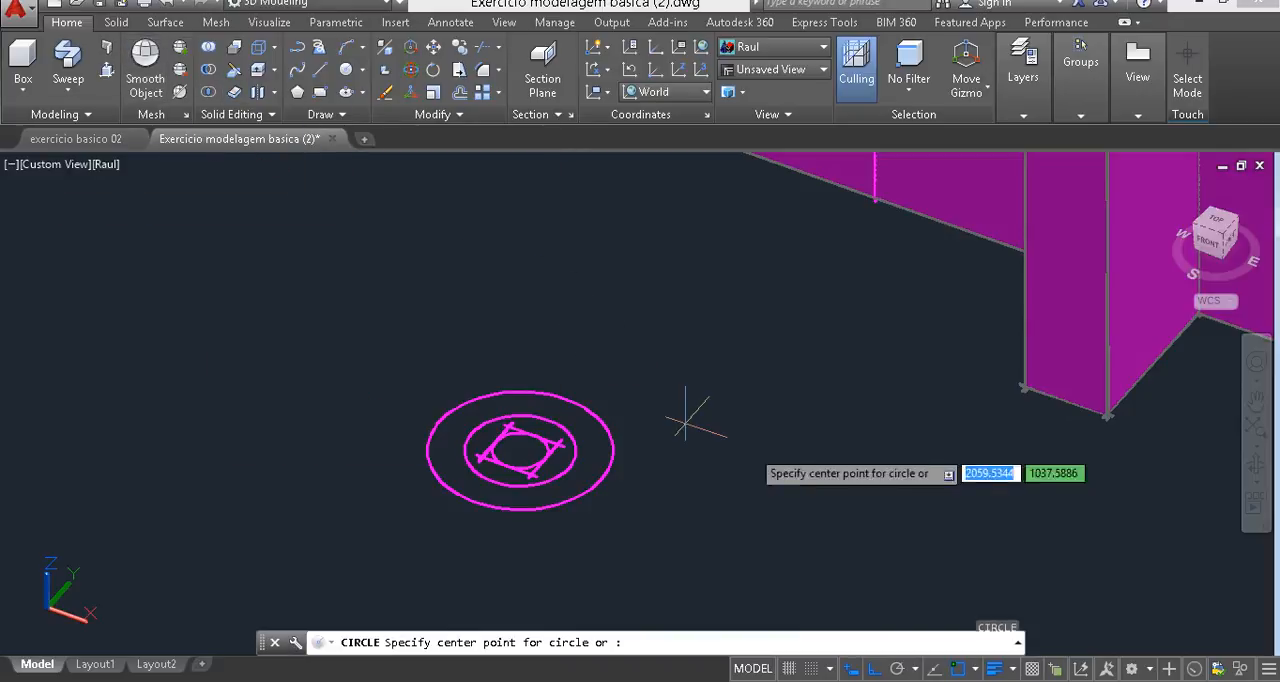
pyautogui.click(815, 464)
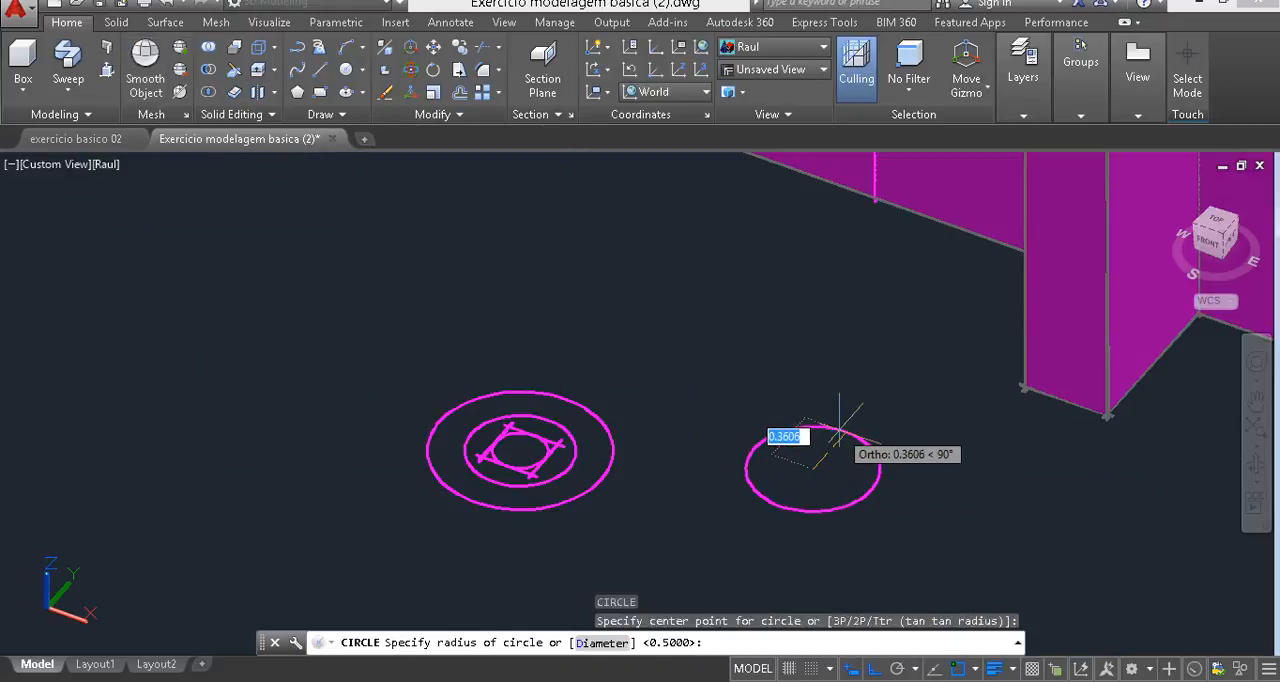
pyautogui.write('.15')
pyautogui.press('Return')
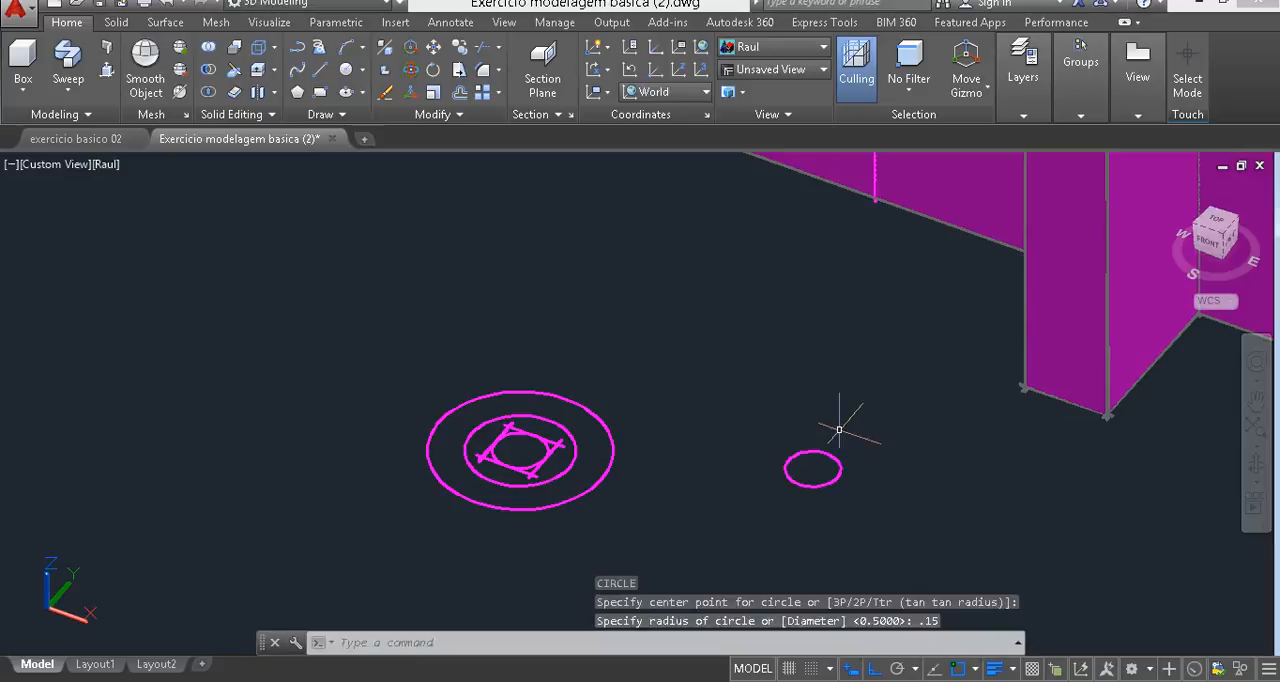
# - Add two circles of radius 0.3 and 0.5 concentric with the new small circle
pyautogui.press('Return')
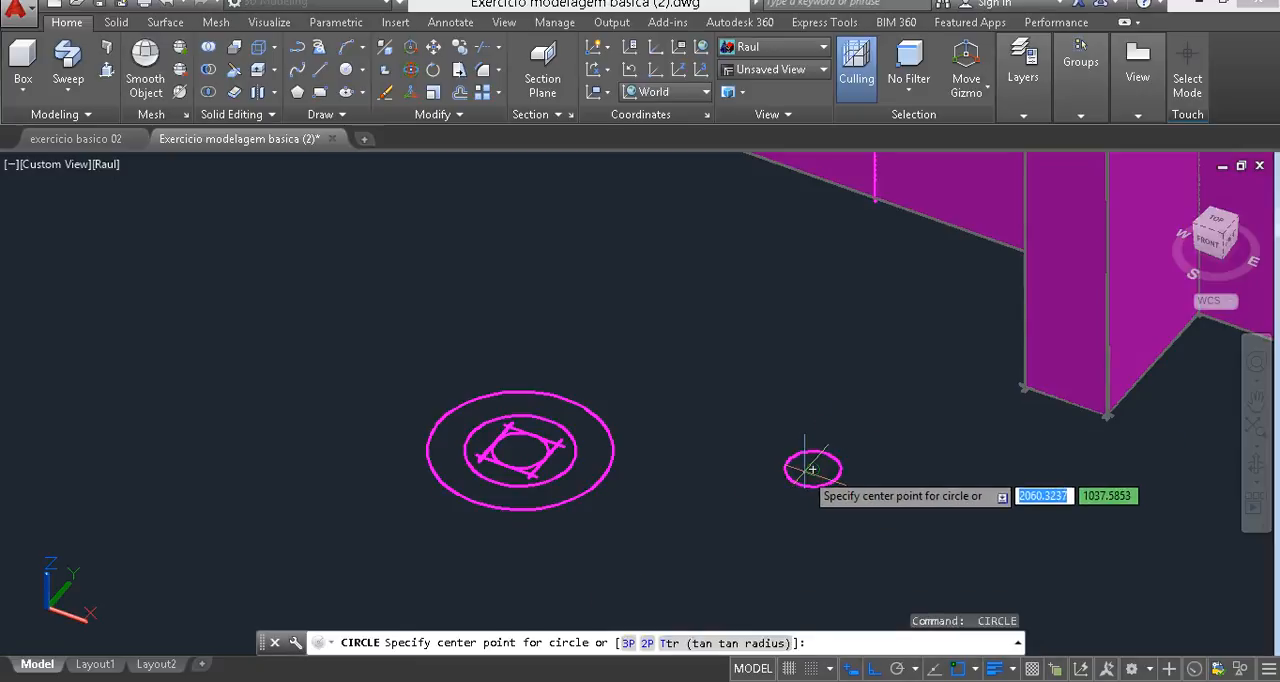
pyautogui.click(813, 468)
pyautogui.write('.3')
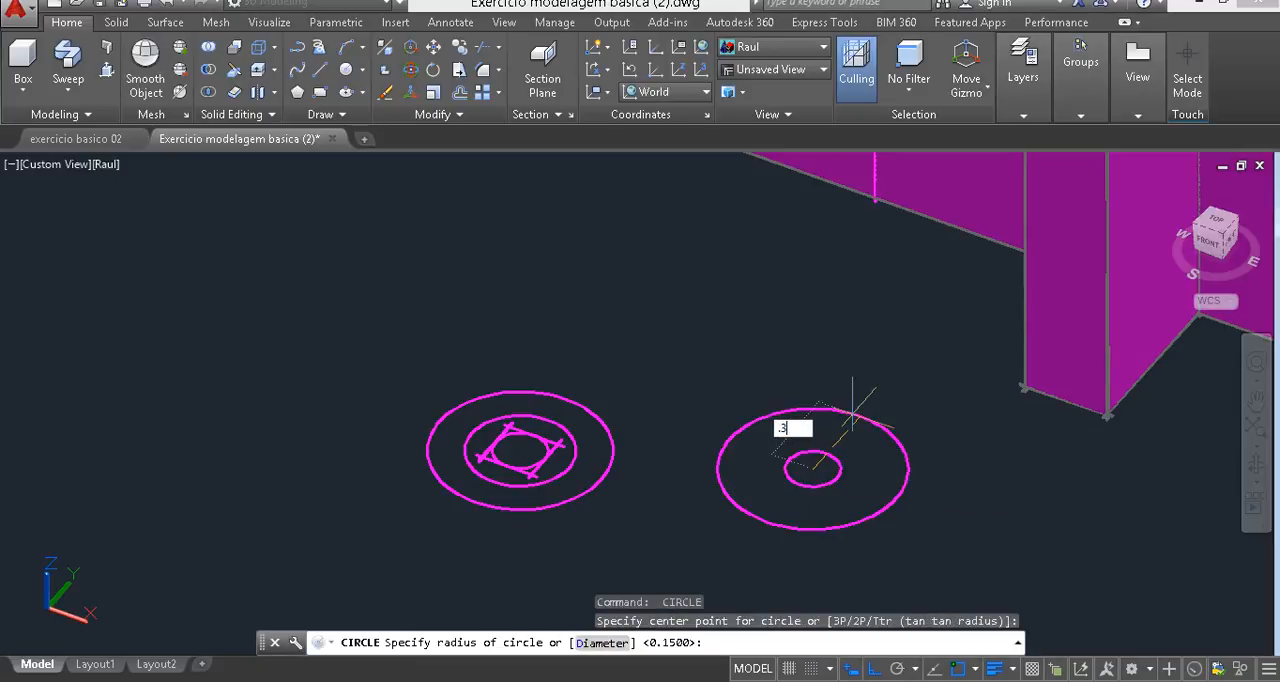
pyautogui.press('Return')
pyautogui.press('Return')
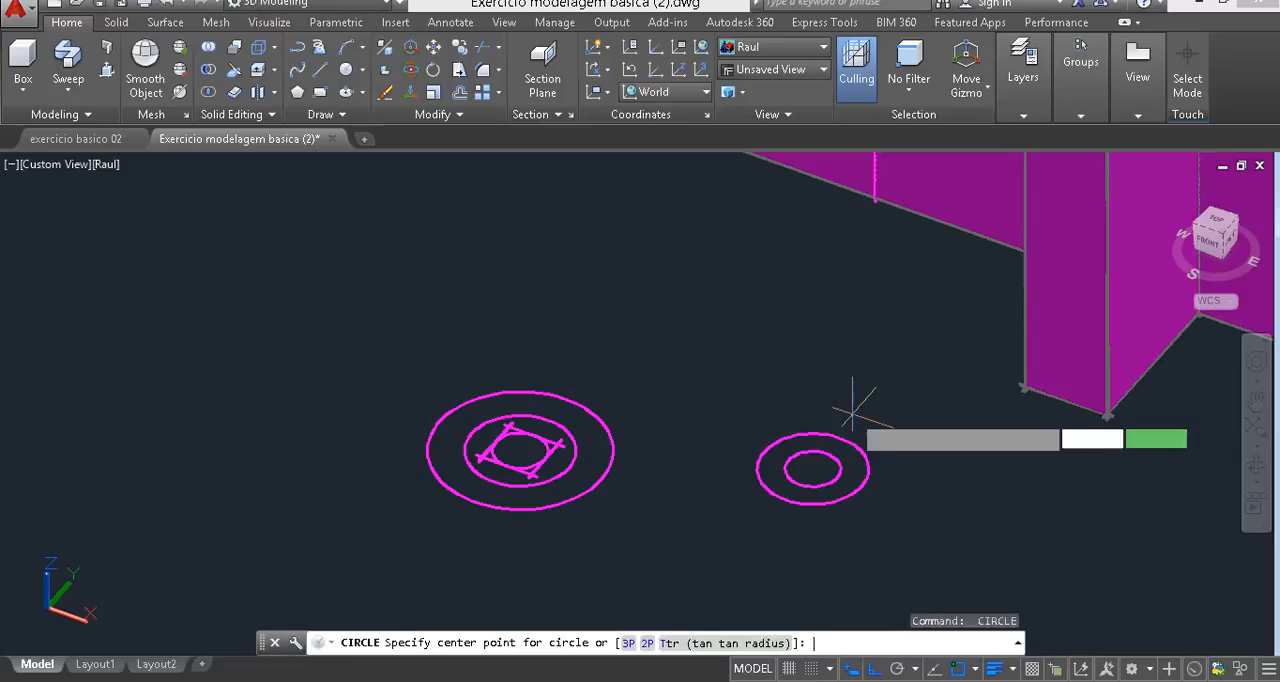
pyautogui.click(813, 468)
pyautogui.write('.5')
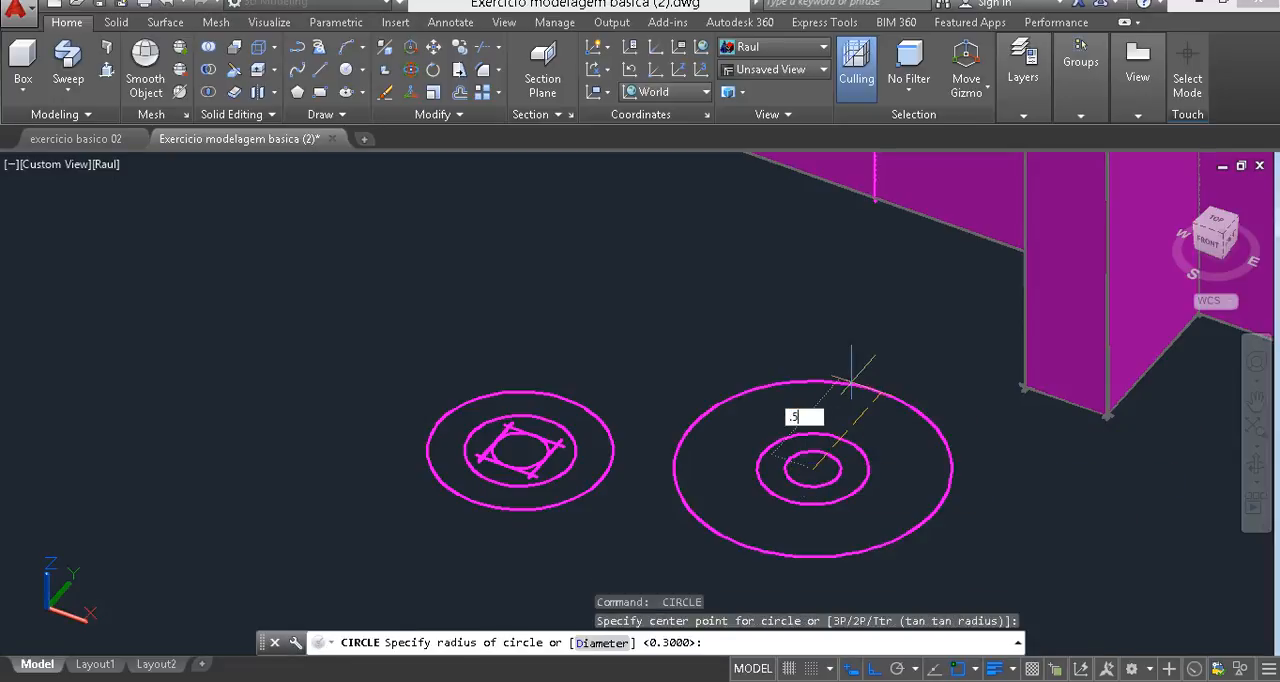
pyautogui.press('Return')
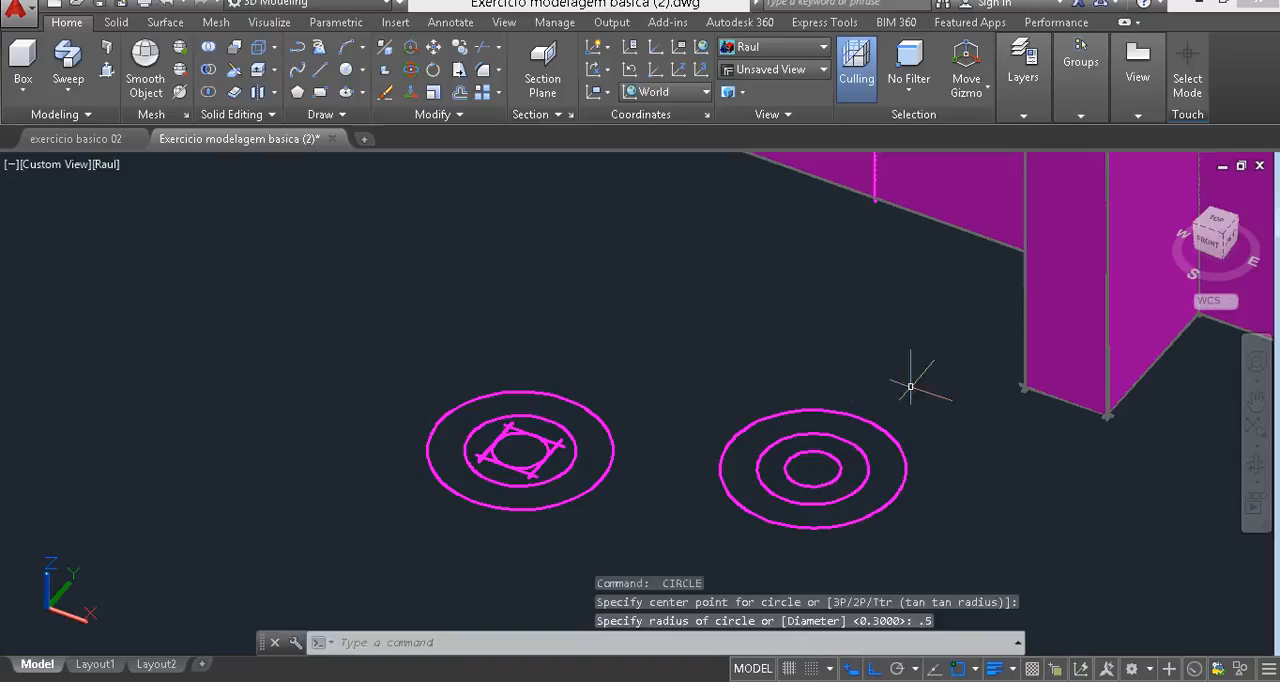
# - Draw a 0.3 by 0.3 square on the ground plane between the new circles and the block
pyautogui.scroll(2, 850, 485)
pyautogui.moveTo(843, 486); pyautogui.dragTo(700, 457, button='middle')
pyautogui.scroll(1, 702, 454)
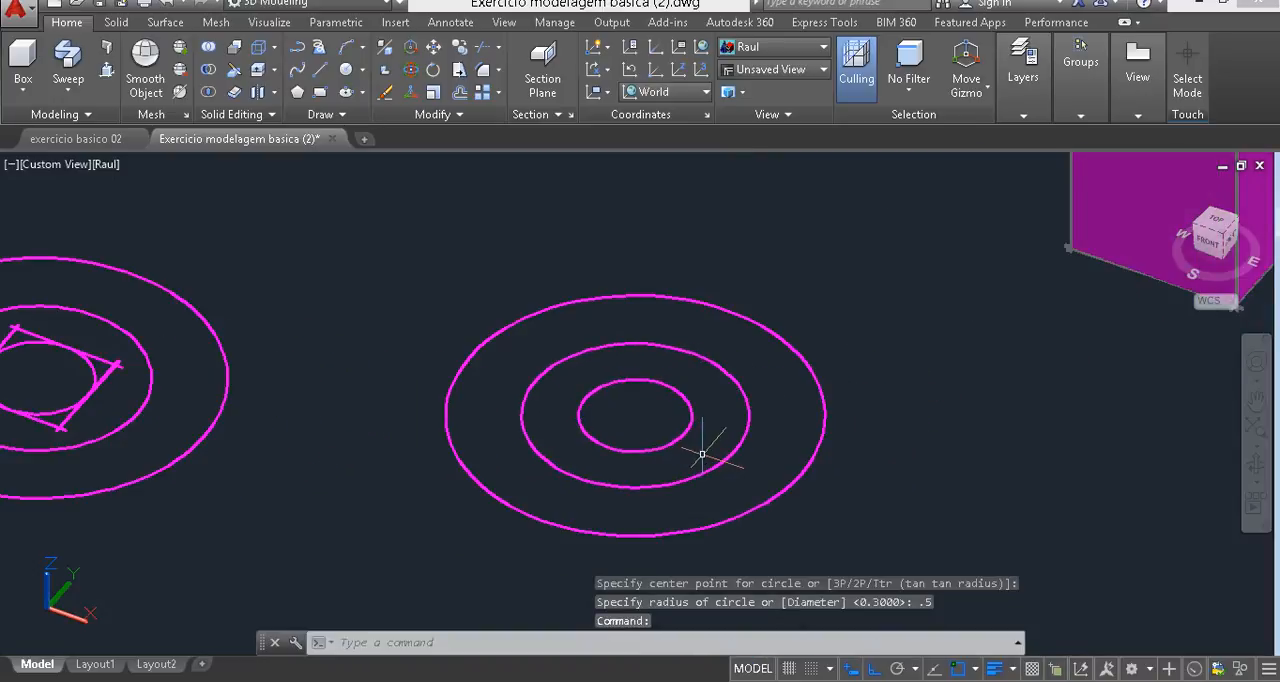
pyautogui.write('rec')
pyautogui.press('Return')
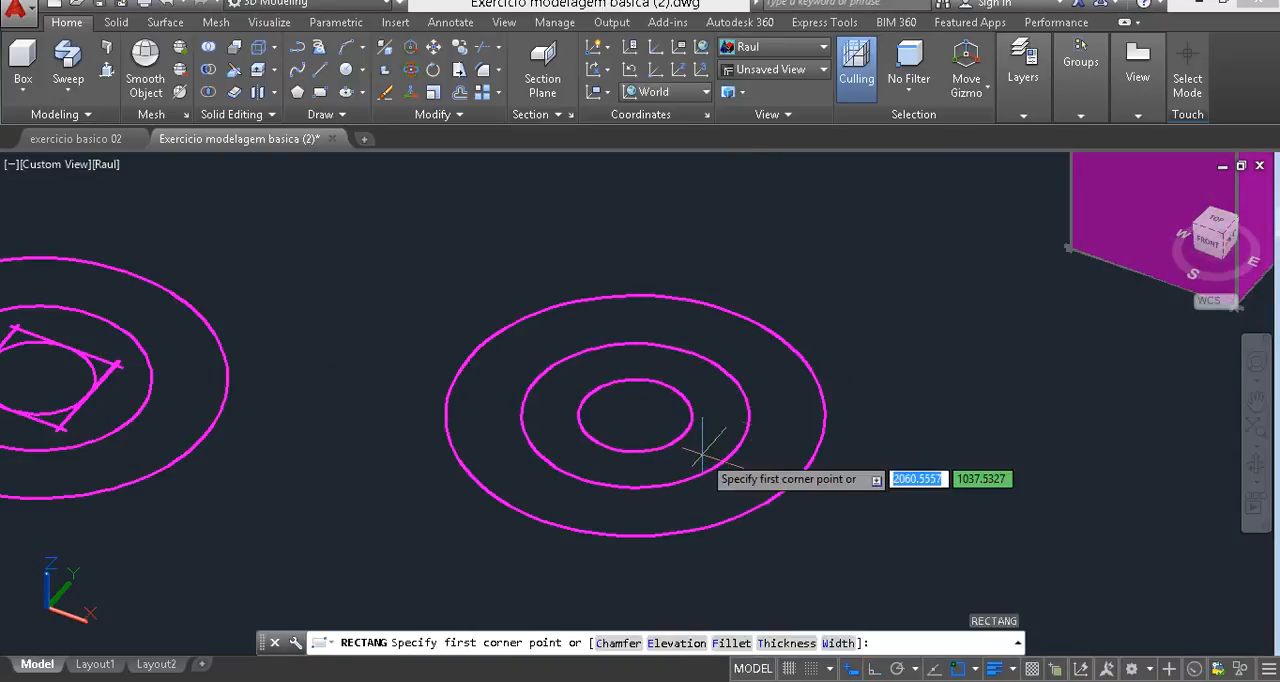
pyautogui.click(960, 393)
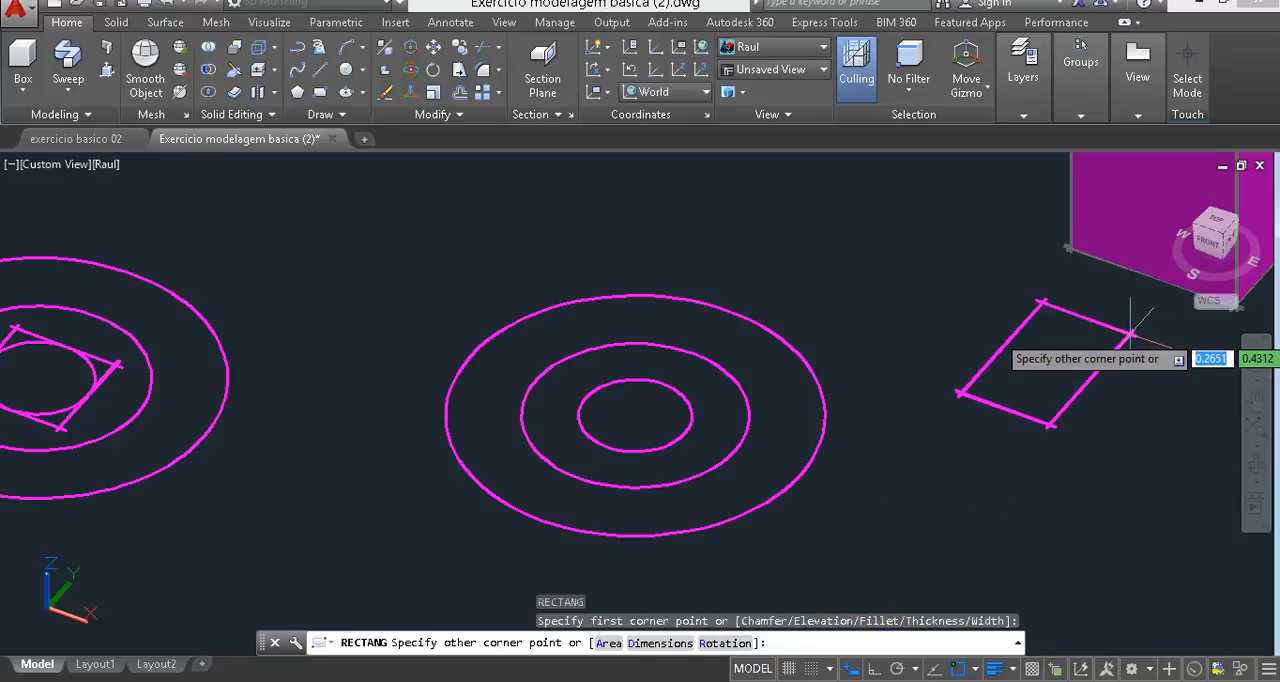
pyautogui.write('4')
pyautogui.press('Tab')
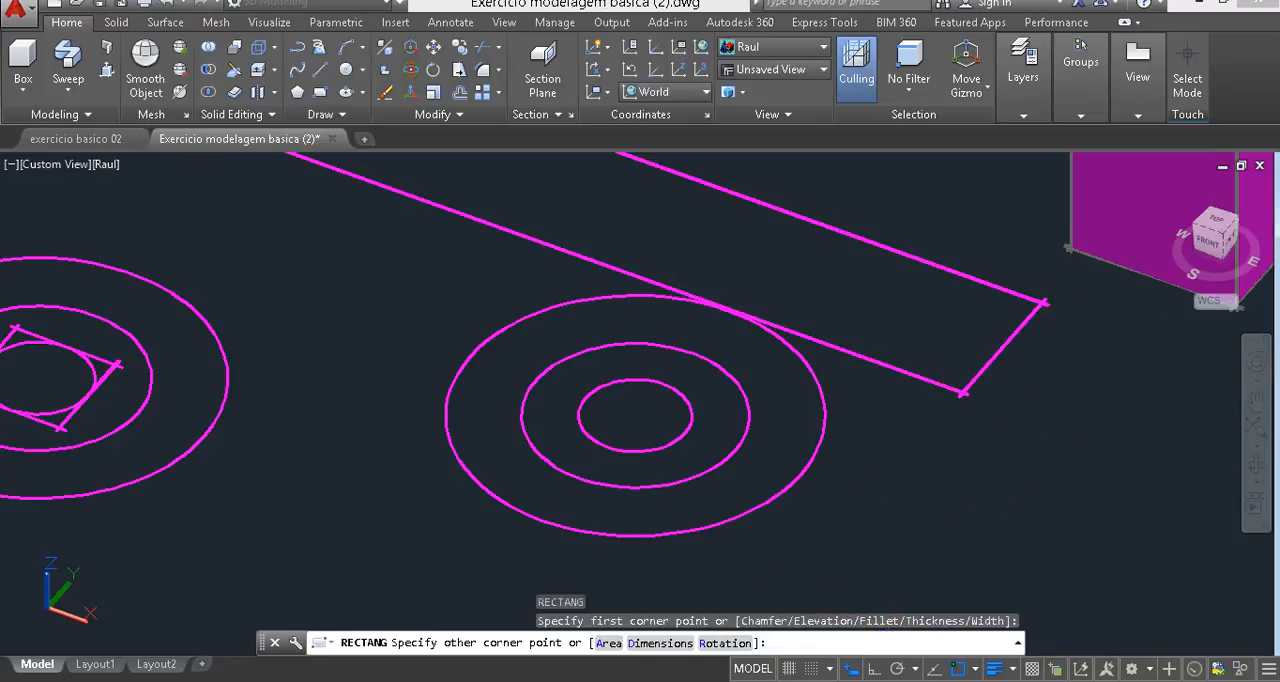
pyautogui.write('.3')
pyautogui.press('Return')
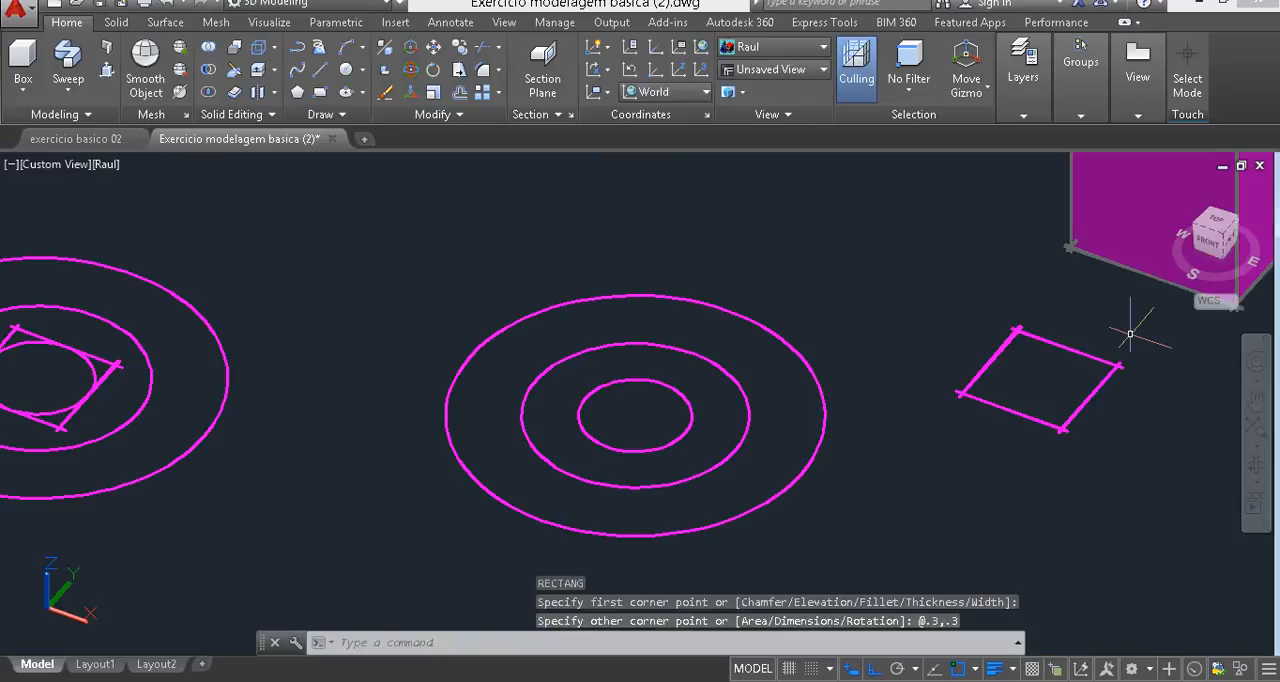
# - Draw a diagonal line across the new square, from its back corner to the opposite front corner
pyautogui.write('l')
pyautogui.press('Return')
pyautogui.click(1017, 330)
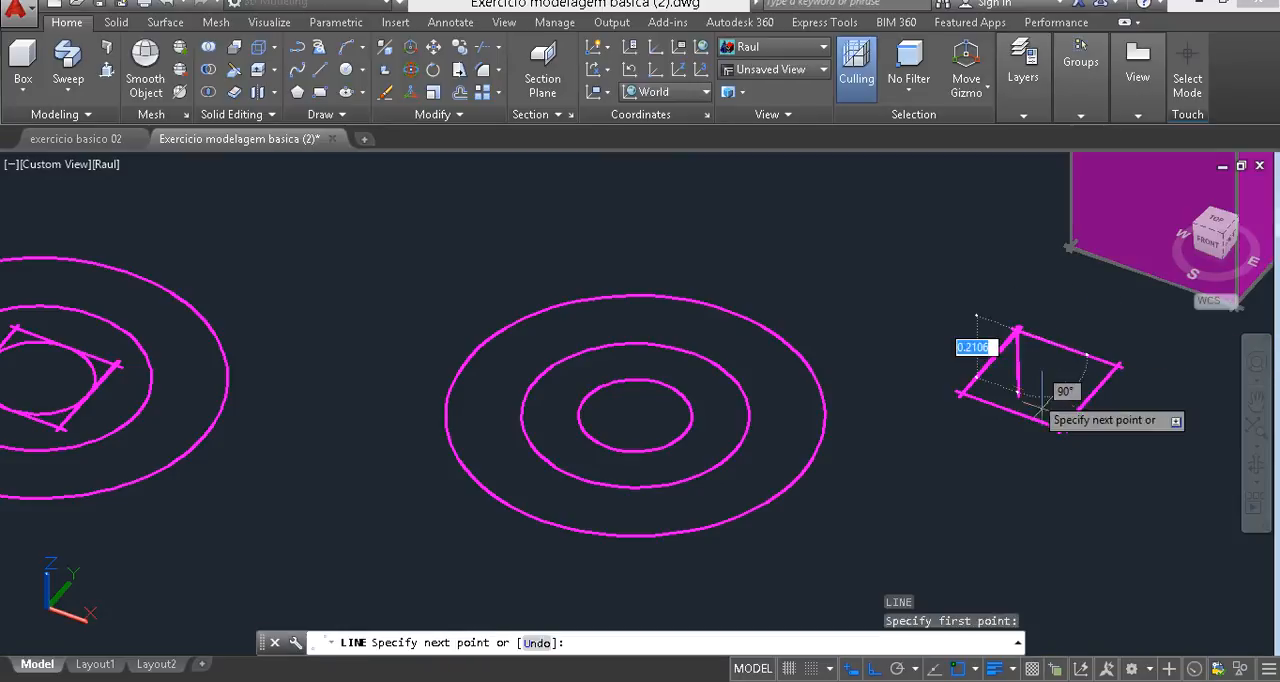
pyautogui.click(1062, 430)
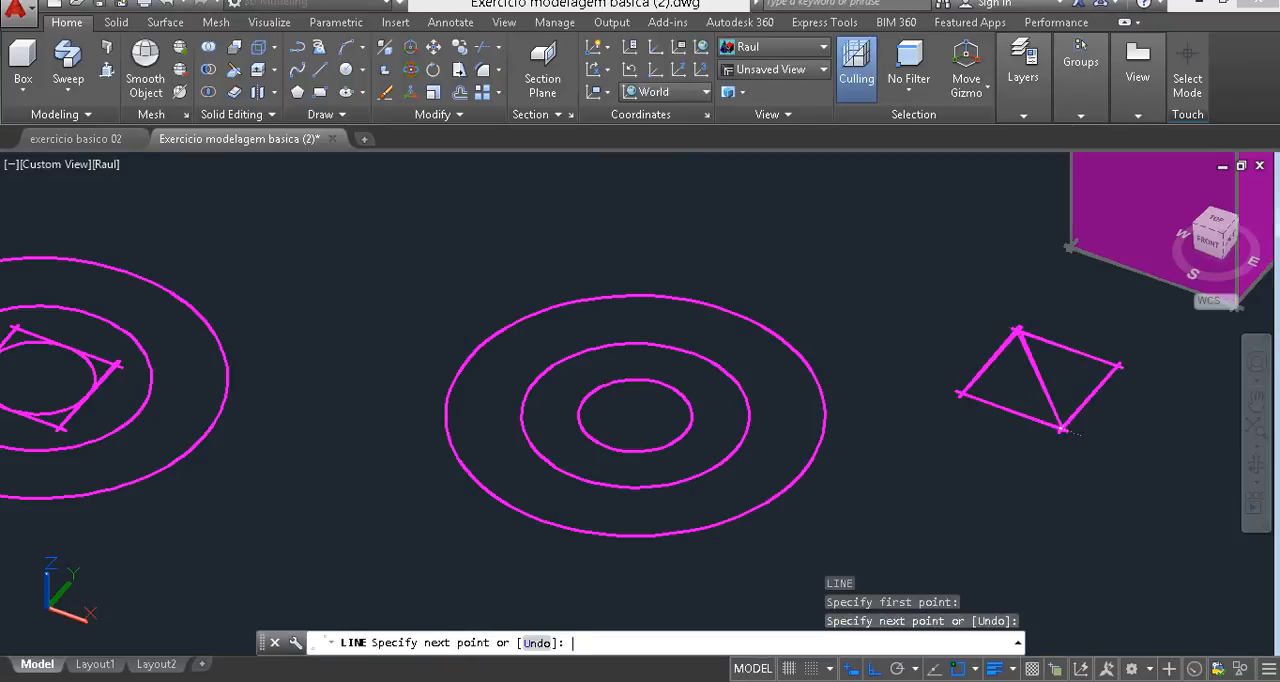
pyautogui.press('Return')
# - Move the square by the diagonal's midpoint onto the common centre of the new circles
pyautogui.click(1094, 394)
pyautogui.click(1085, 290)
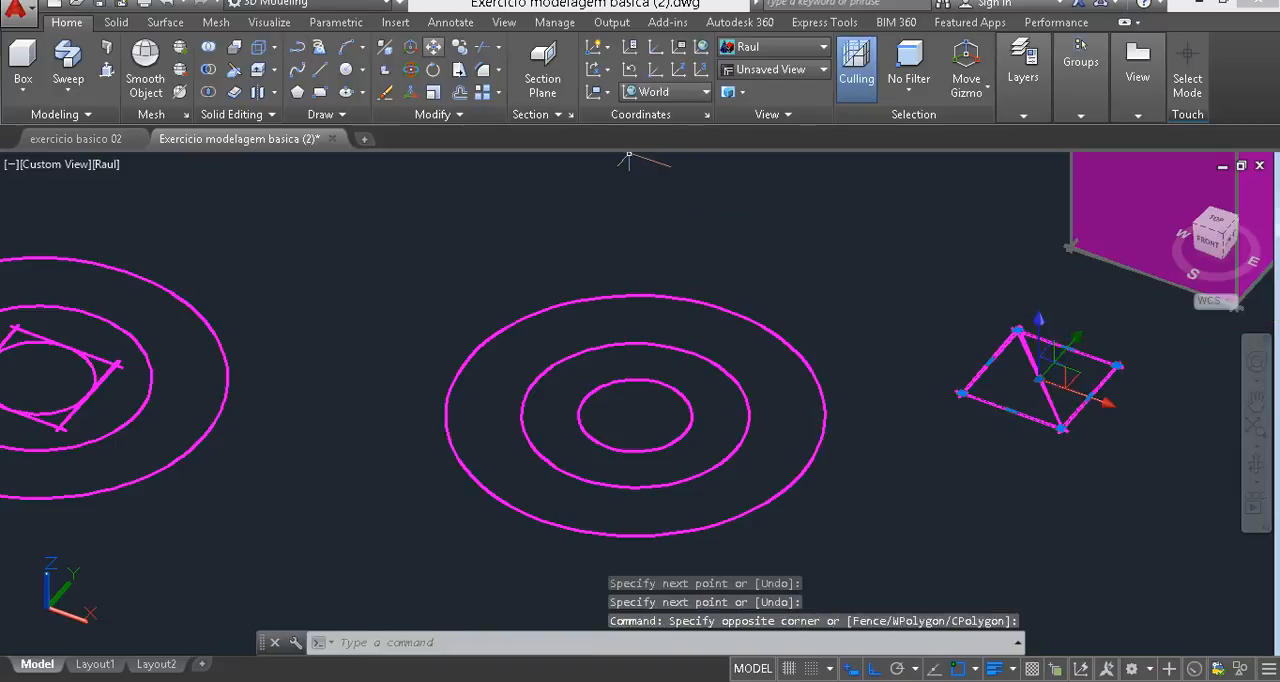
pyautogui.click(433, 46)
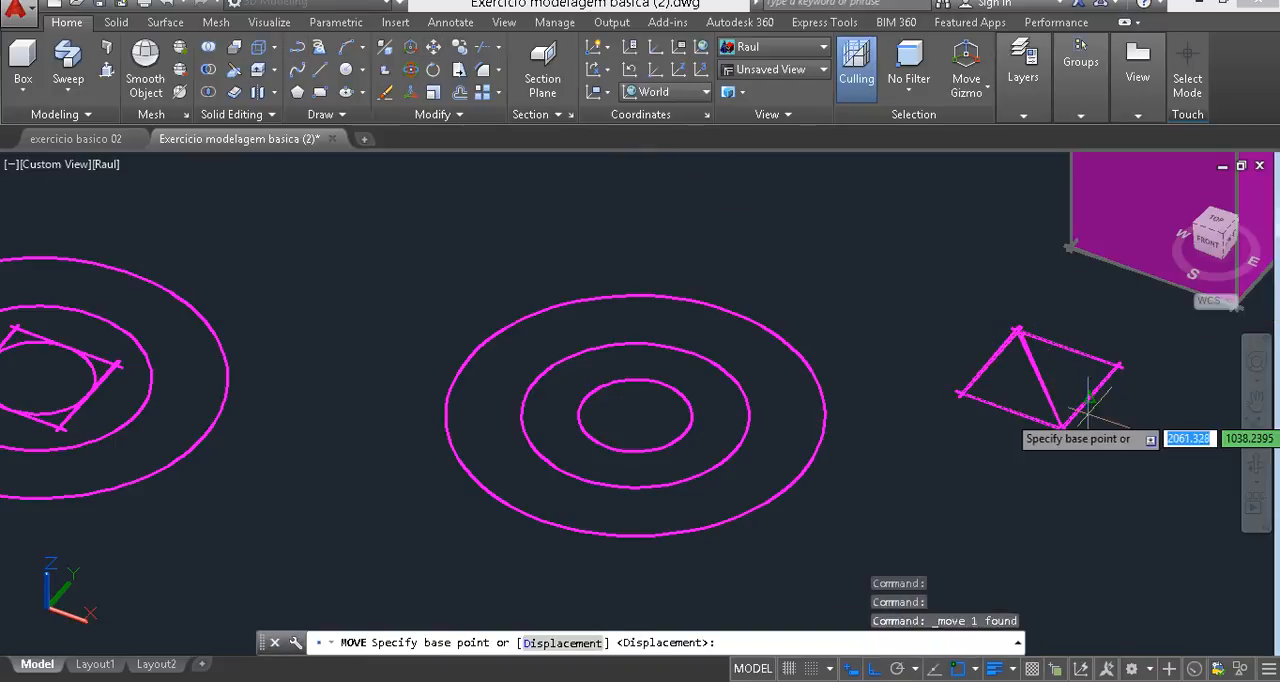
pyautogui.click(1040, 380)
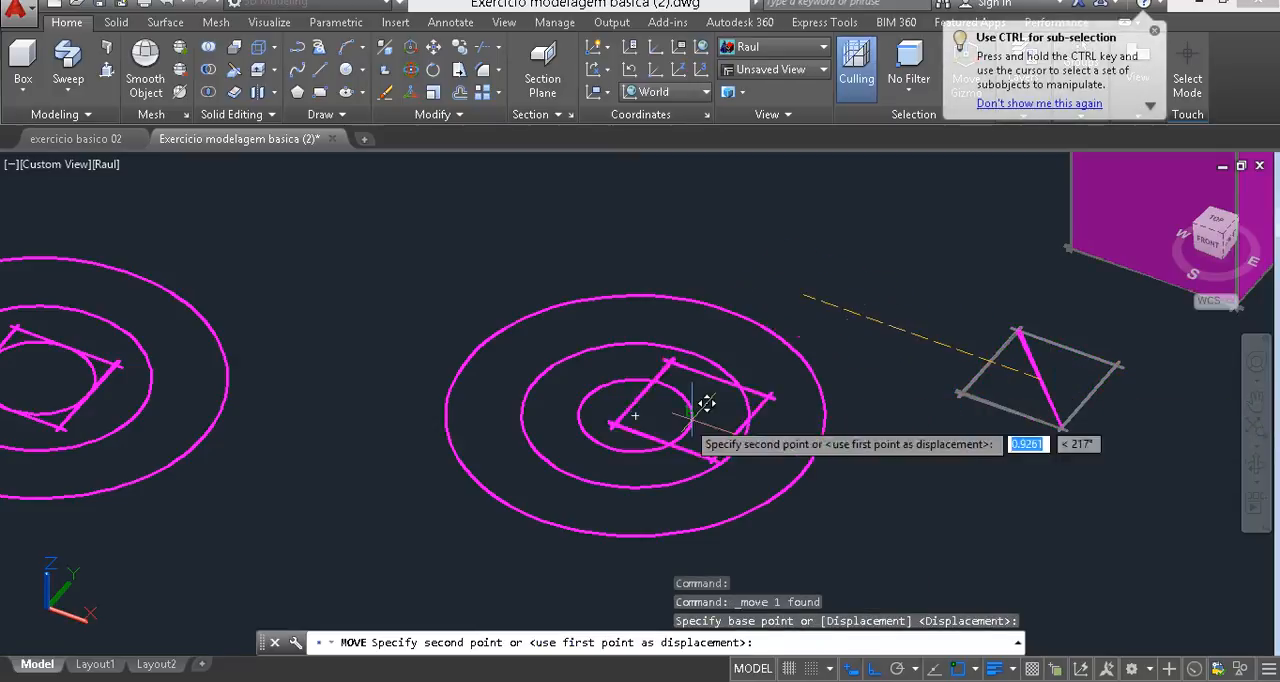
pyautogui.click(645, 401)
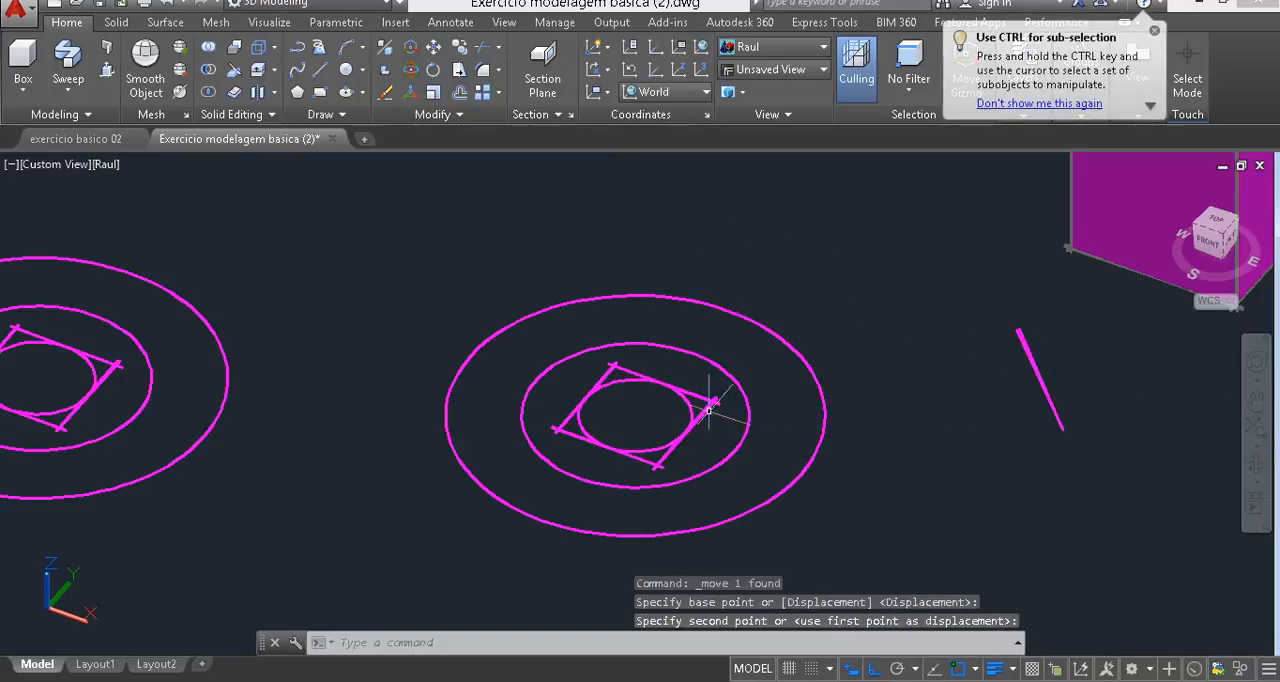
# - Delete the leftover diagonal construction line
pyautogui.click(1077, 343)
pyautogui.click(1008, 402)
pyautogui.press('Delete')
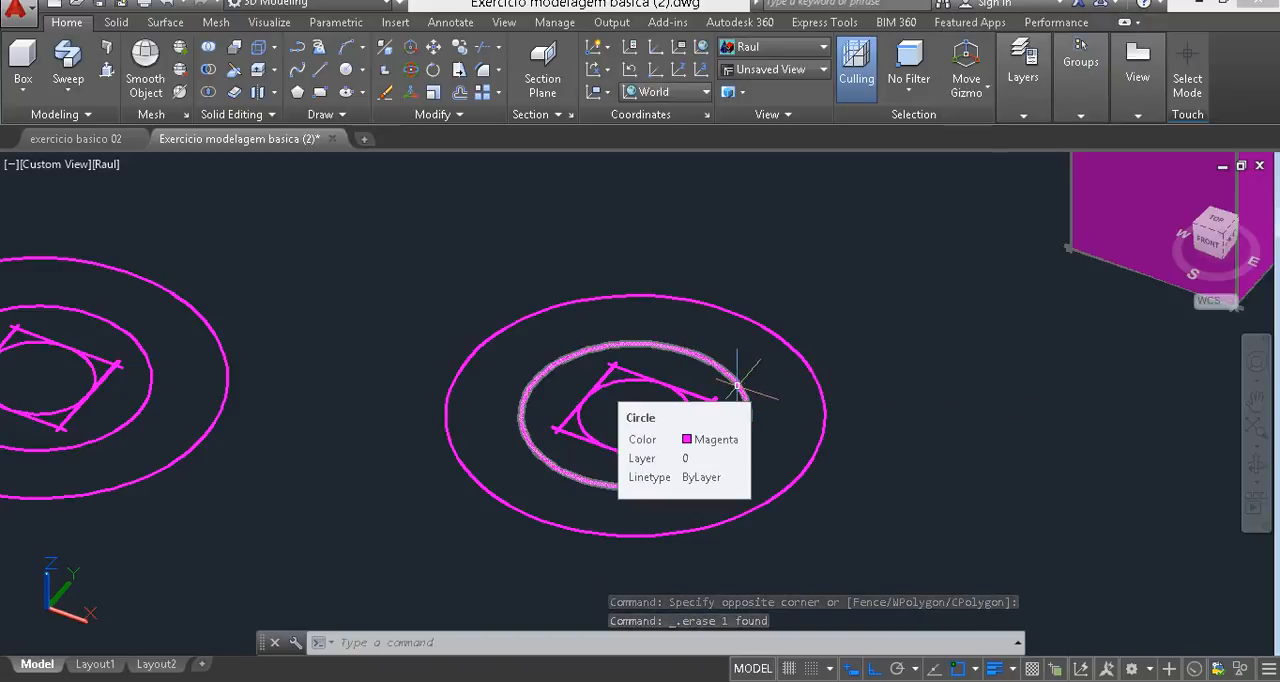
pyautogui.click(829, 334)
pyautogui.click(786, 380)
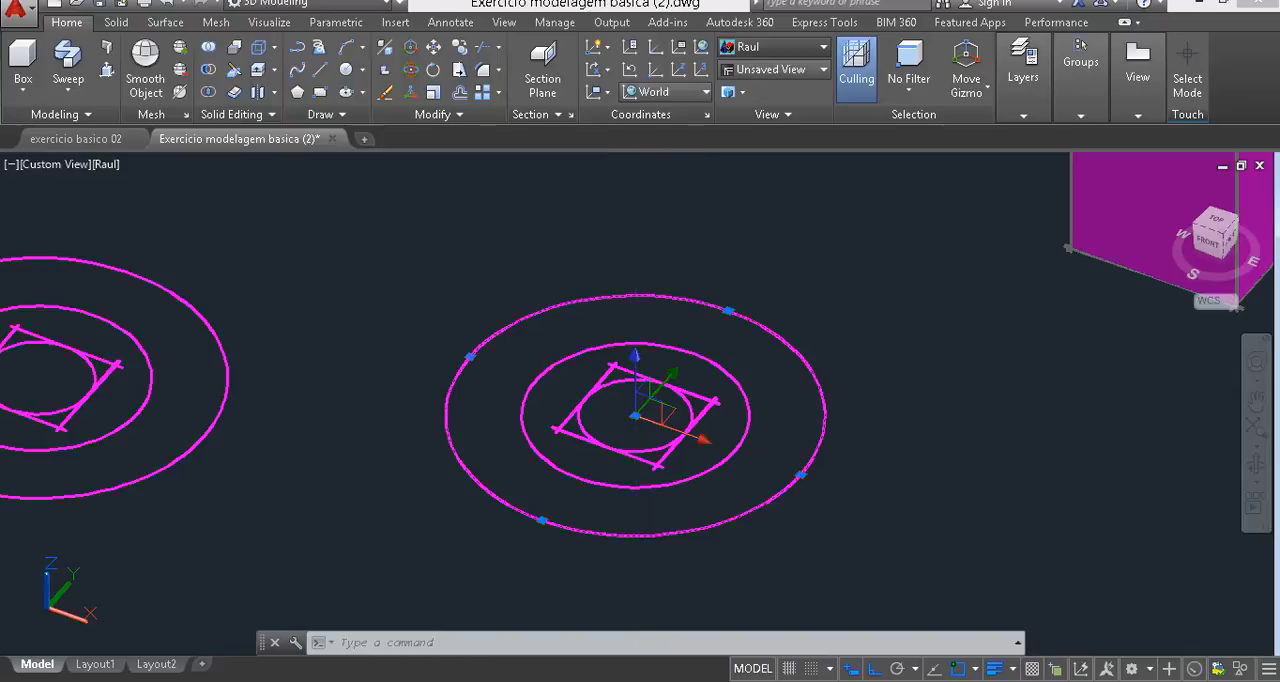
pyautogui.click(772, 46)
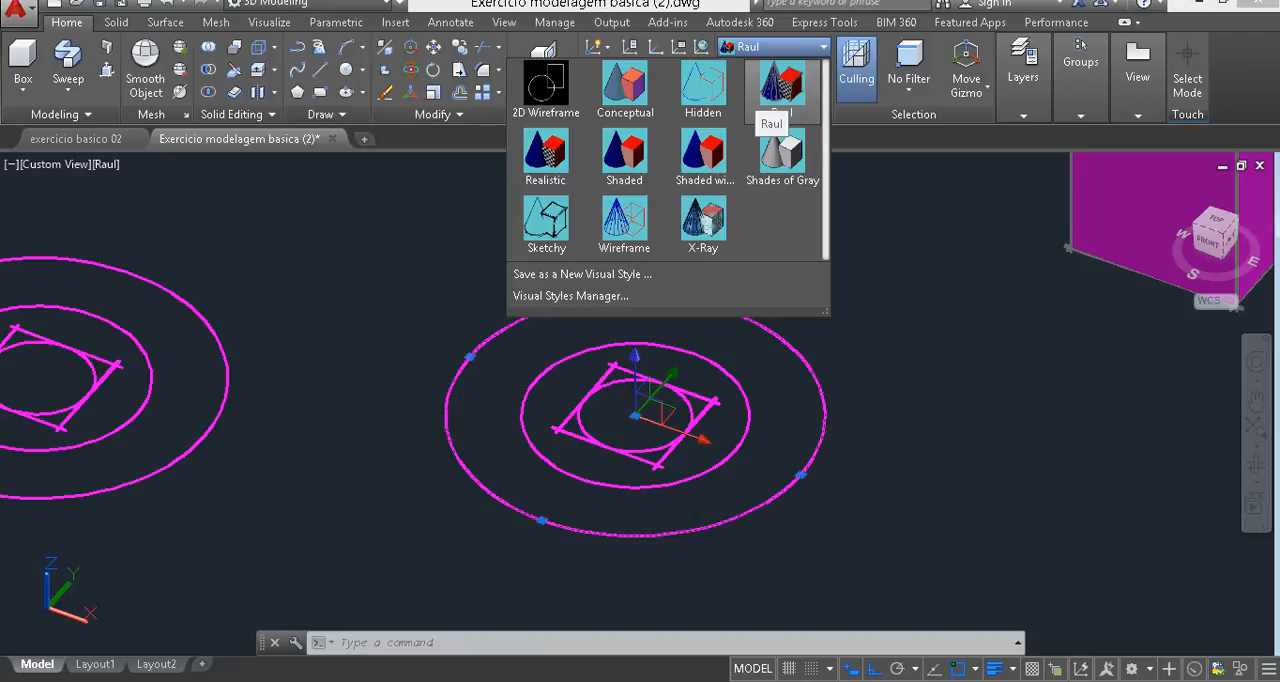
pyautogui.click(778, 88)
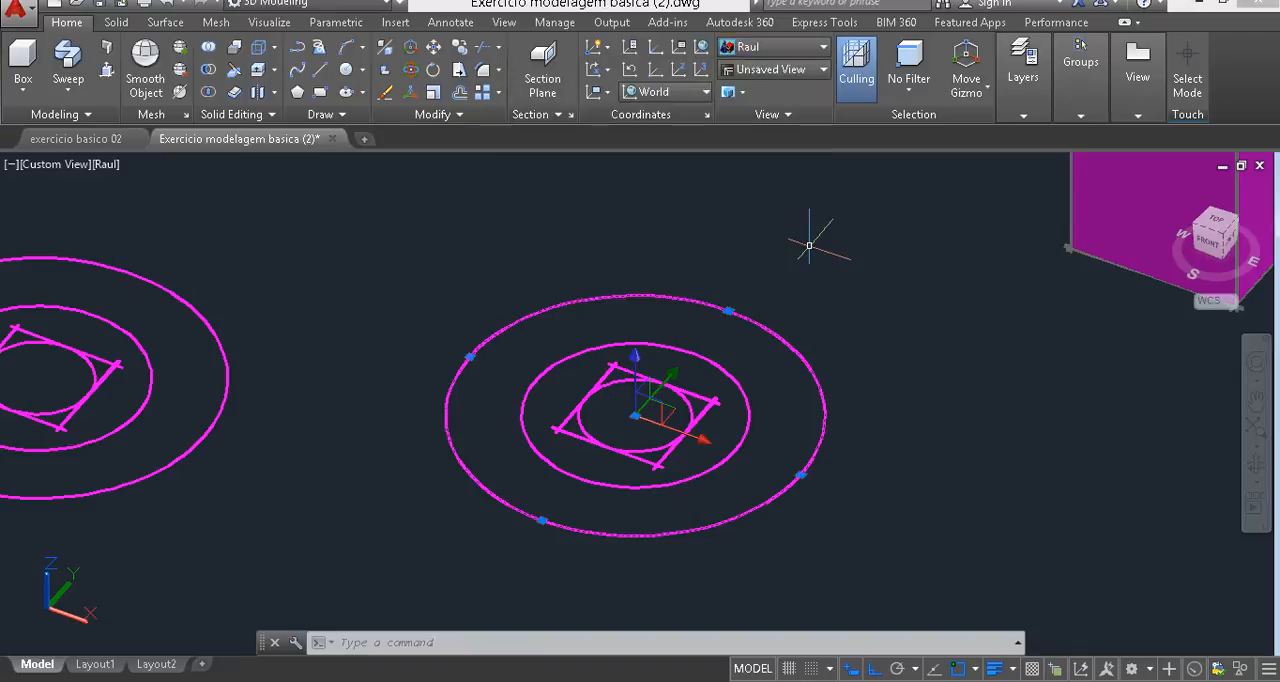
pyautogui.press('Escape')
pyautogui.press('Escape')
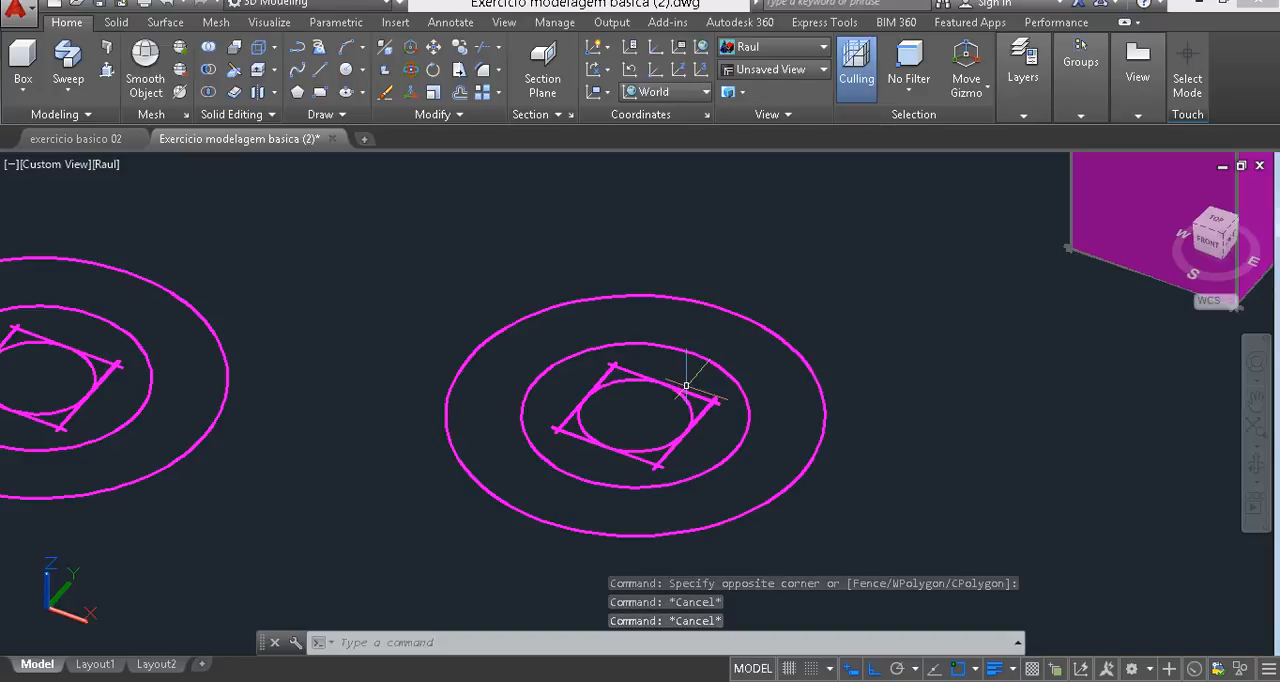
# - Raise the largest circle of the set nearest the block by 0.5 along the Z axis
pyautogui.click(834, 320)
pyautogui.click(781, 376)
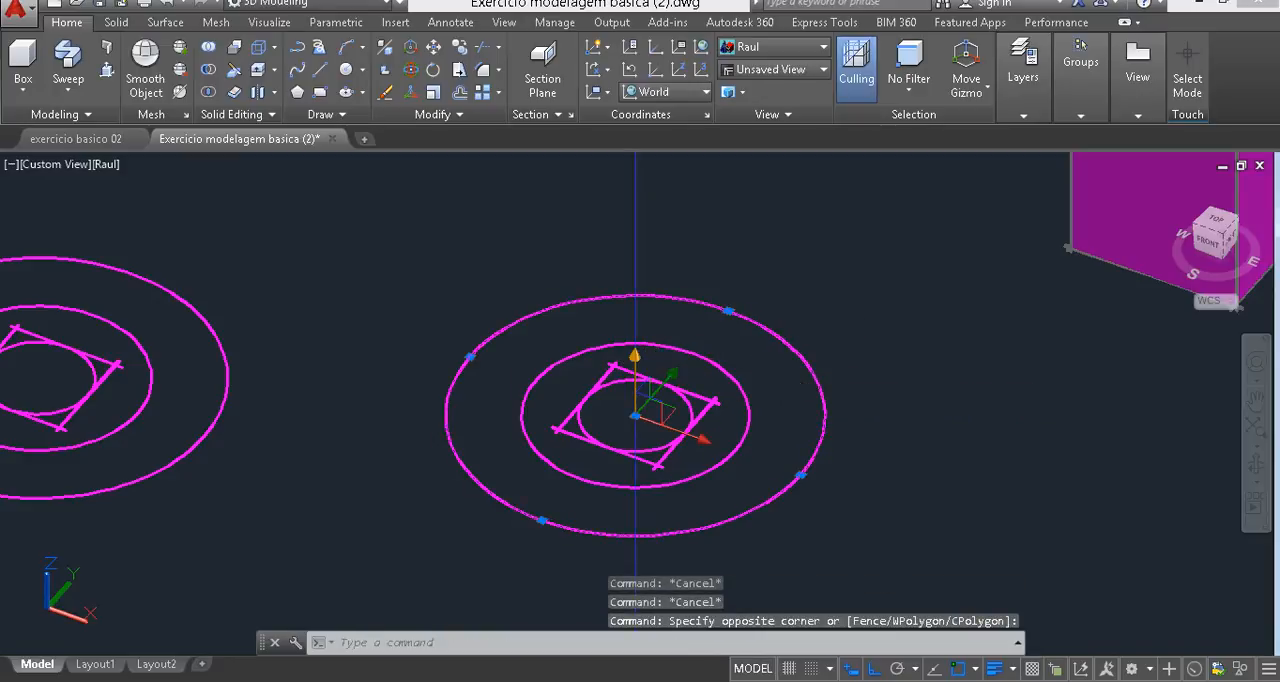
pyautogui.click(635, 390)
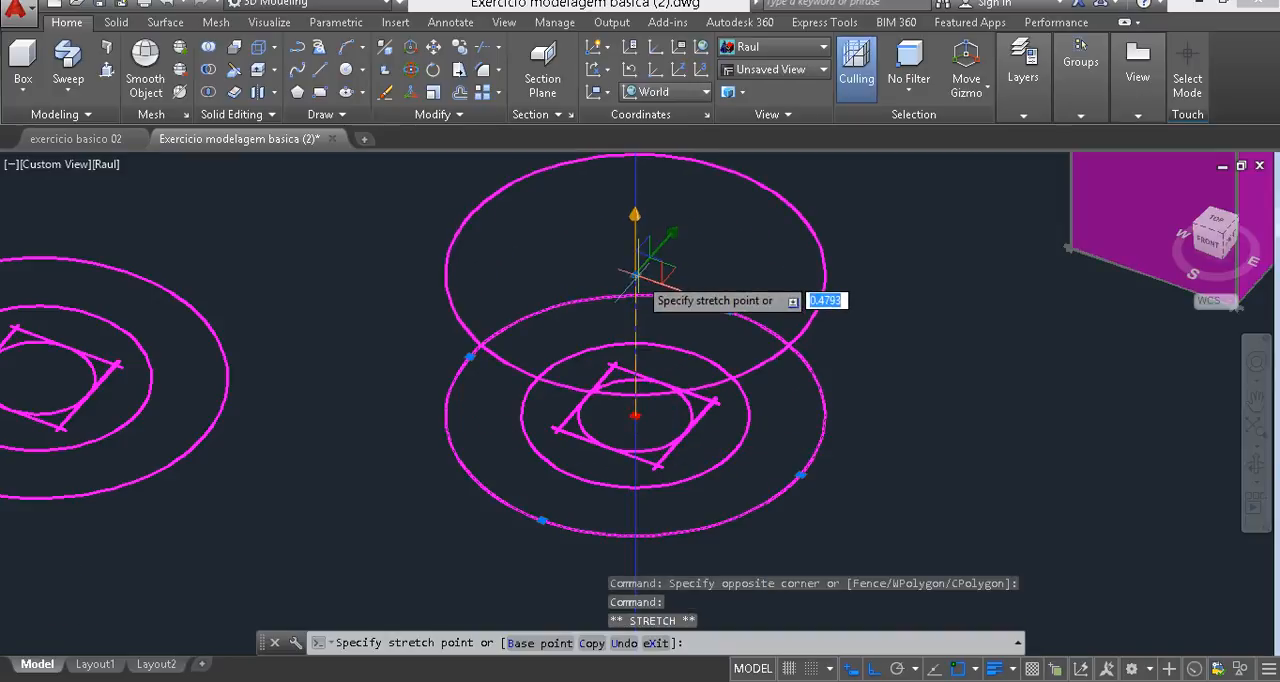
pyautogui.write('.5')
pyautogui.press('Return')
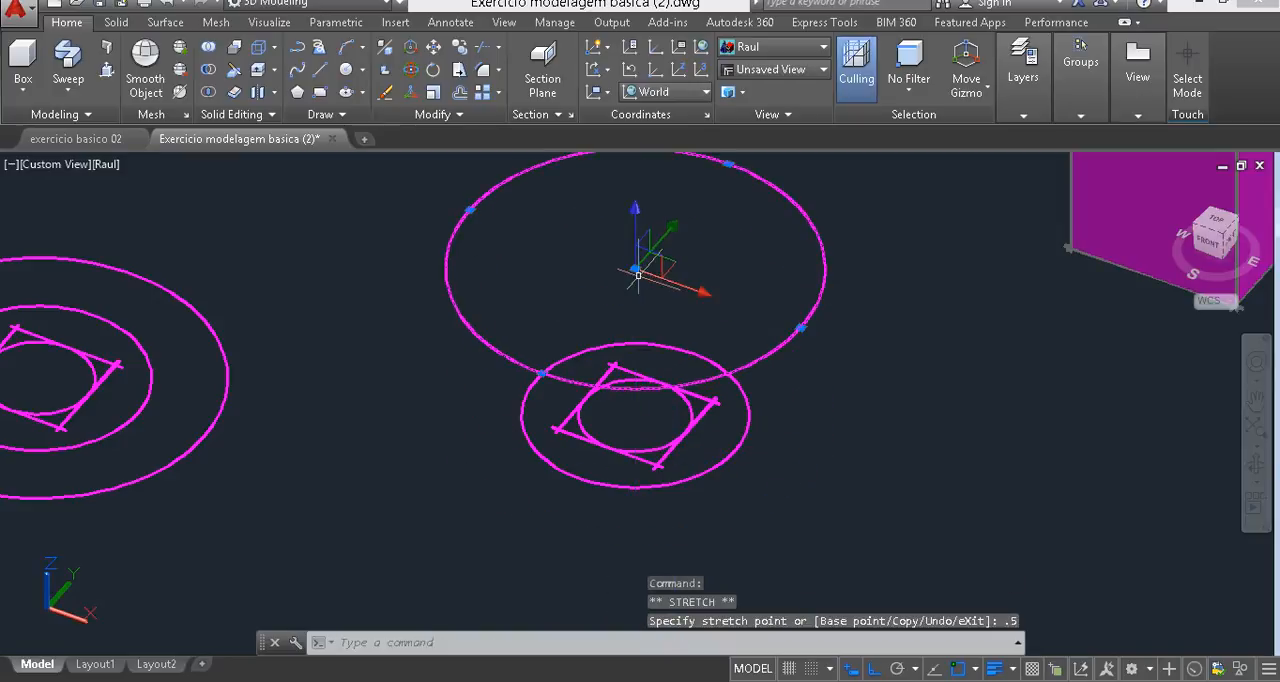
pyautogui.press('Escape')
pyautogui.press('Escape')
pyautogui.press('Escape')
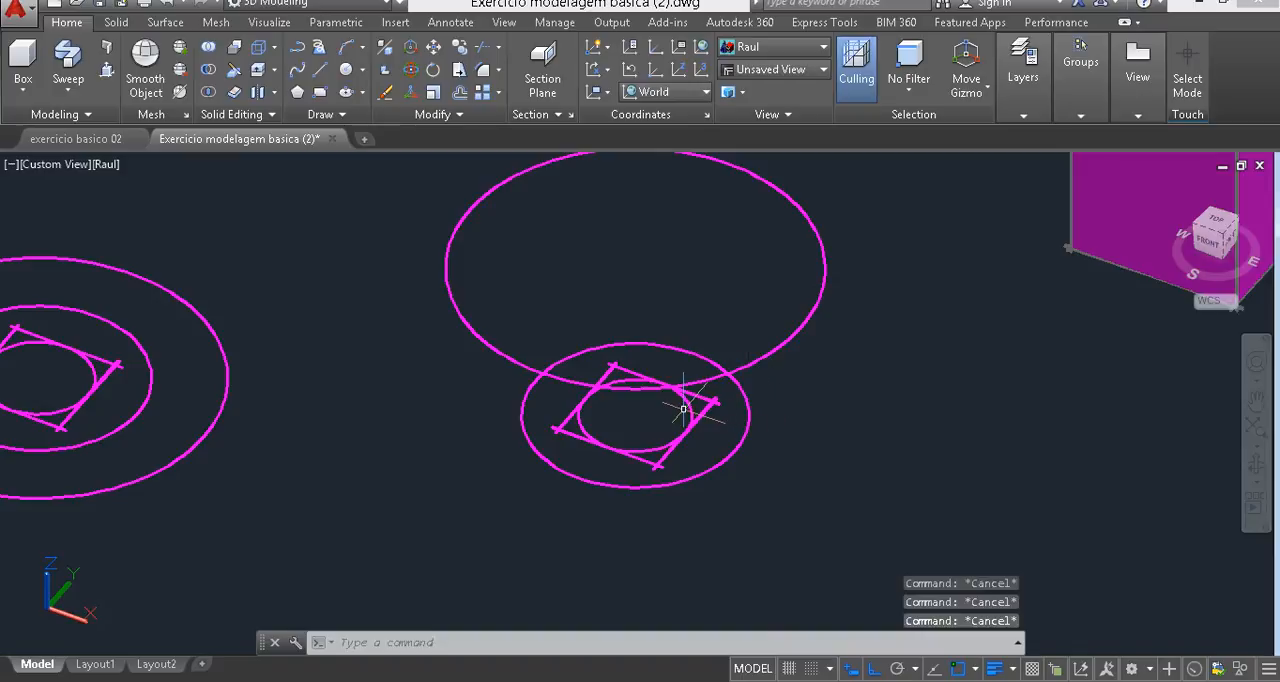
# - Raise the smallest circle inside the square by 0.8 along the Z axis
pyautogui.click(686, 406)
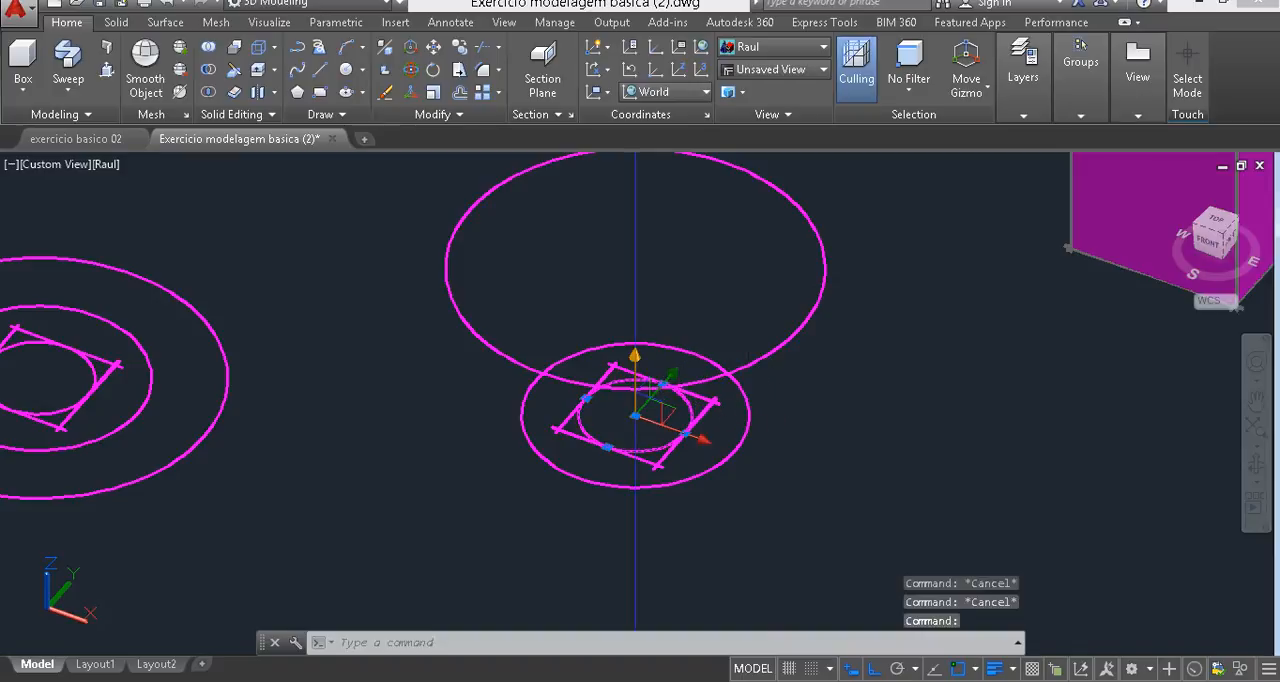
pyautogui.click(634, 415)
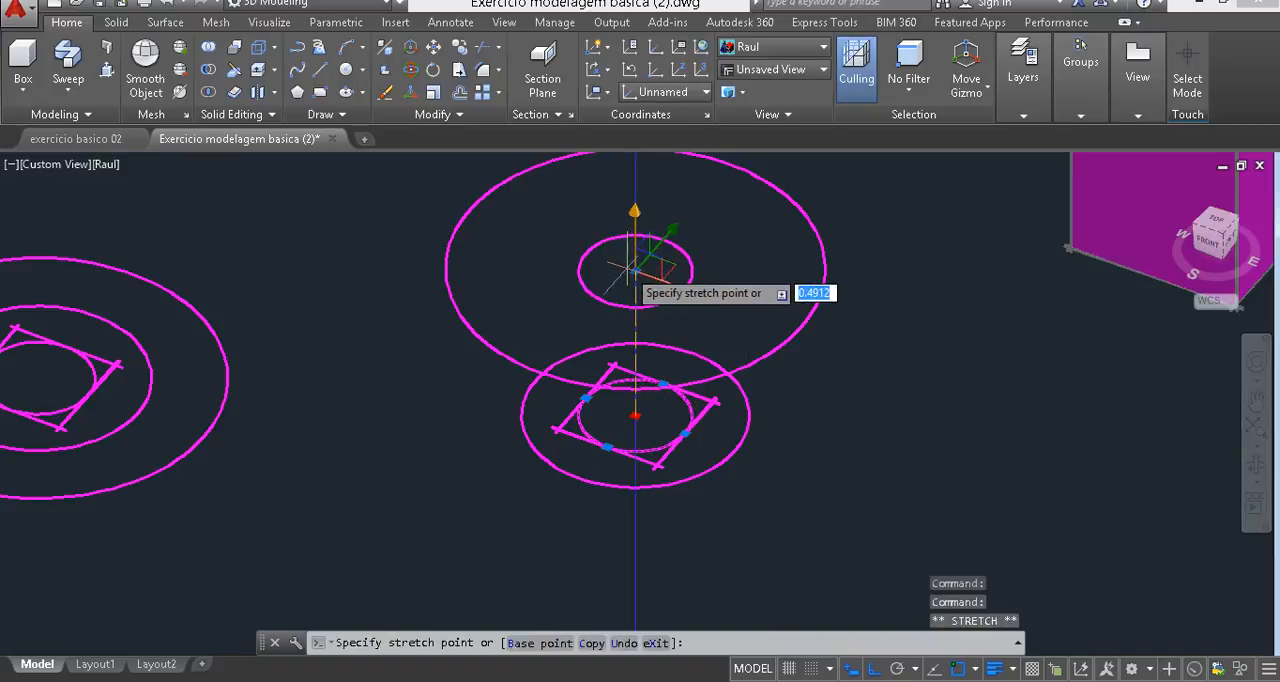
pyautogui.write('.8')
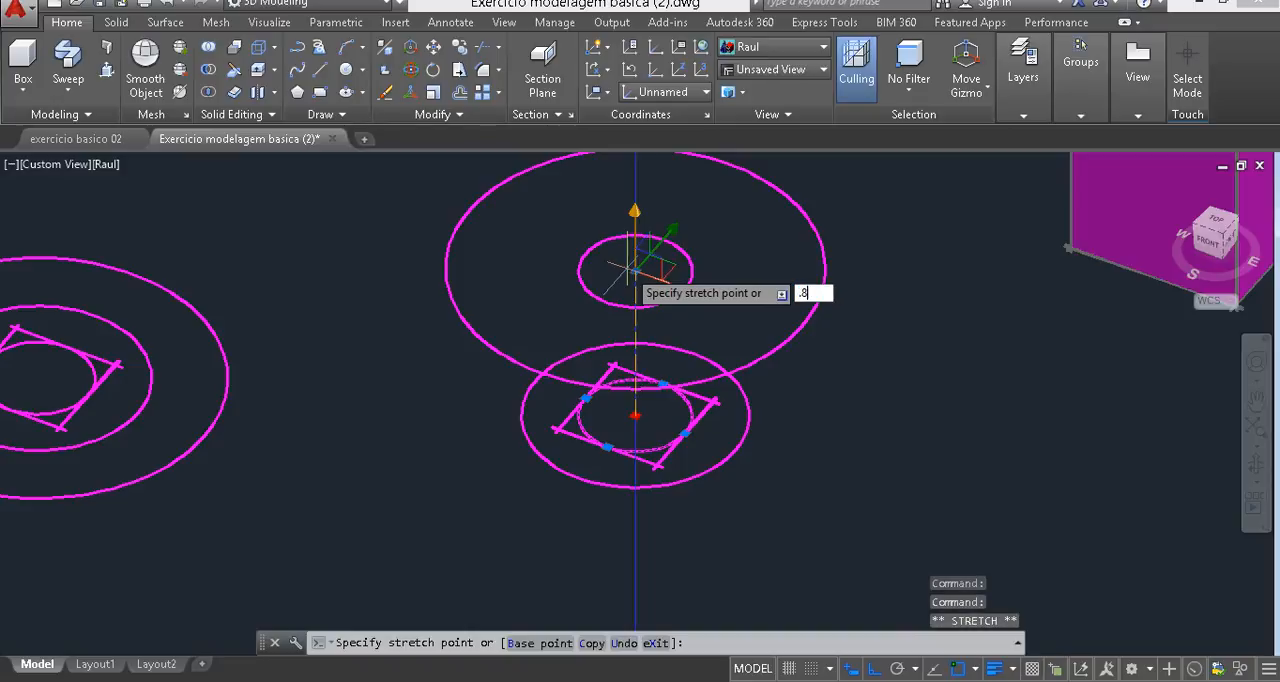
pyautogui.press('Return')
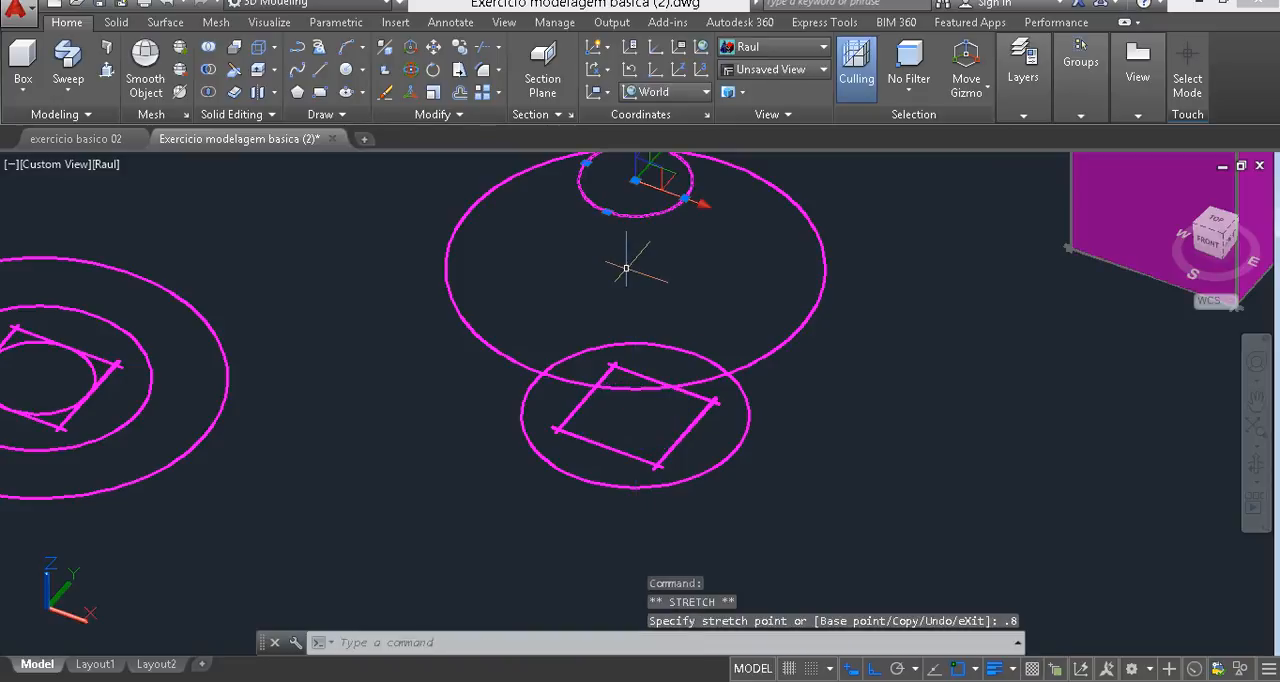
pyautogui.press('Escape')
pyautogui.press('Escape')
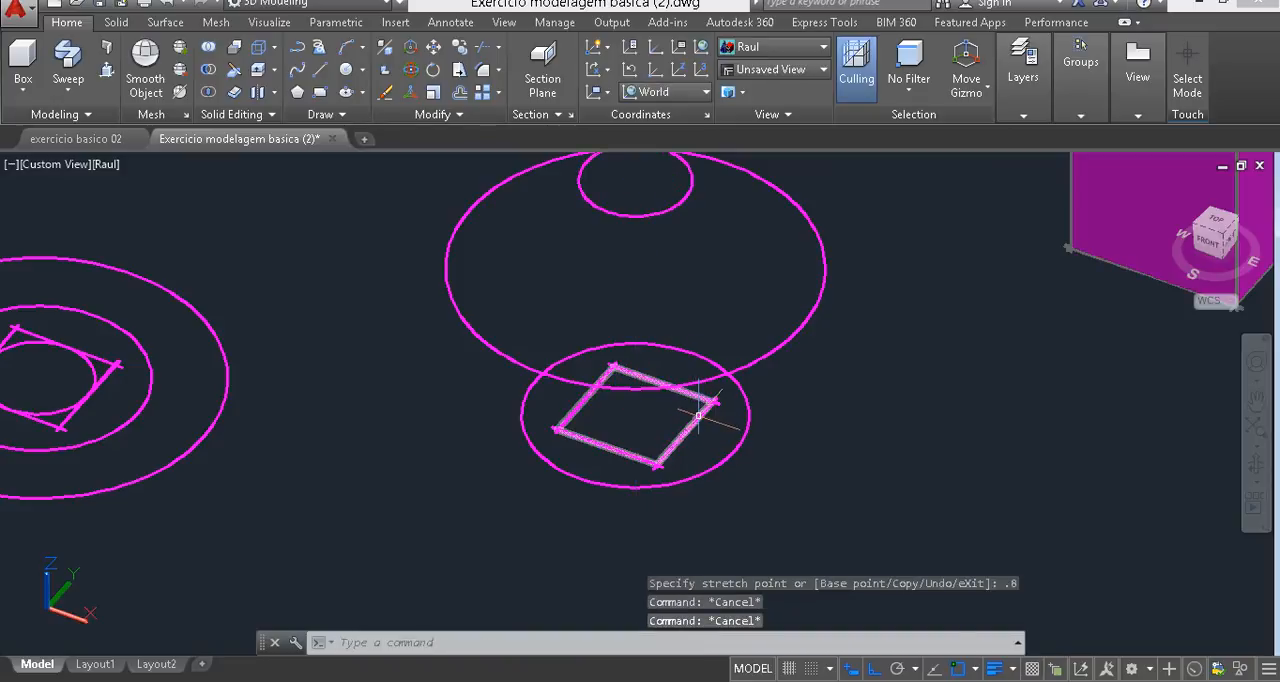
# - Raise the square by 0.95 along the Z axis, above the smallest circle
pyautogui.click(691, 413)
pyautogui.moveTo(843, 377); pyautogui.dragTo(720, 471, button='middle')
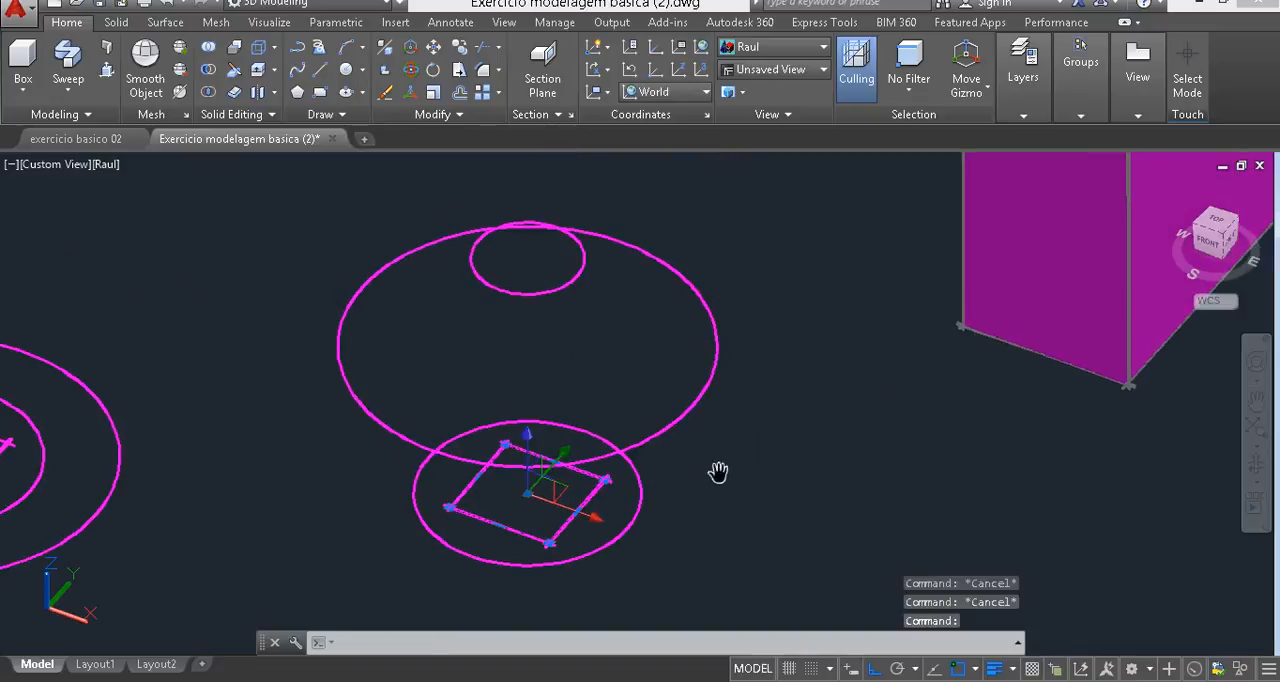
pyautogui.click(527, 440)
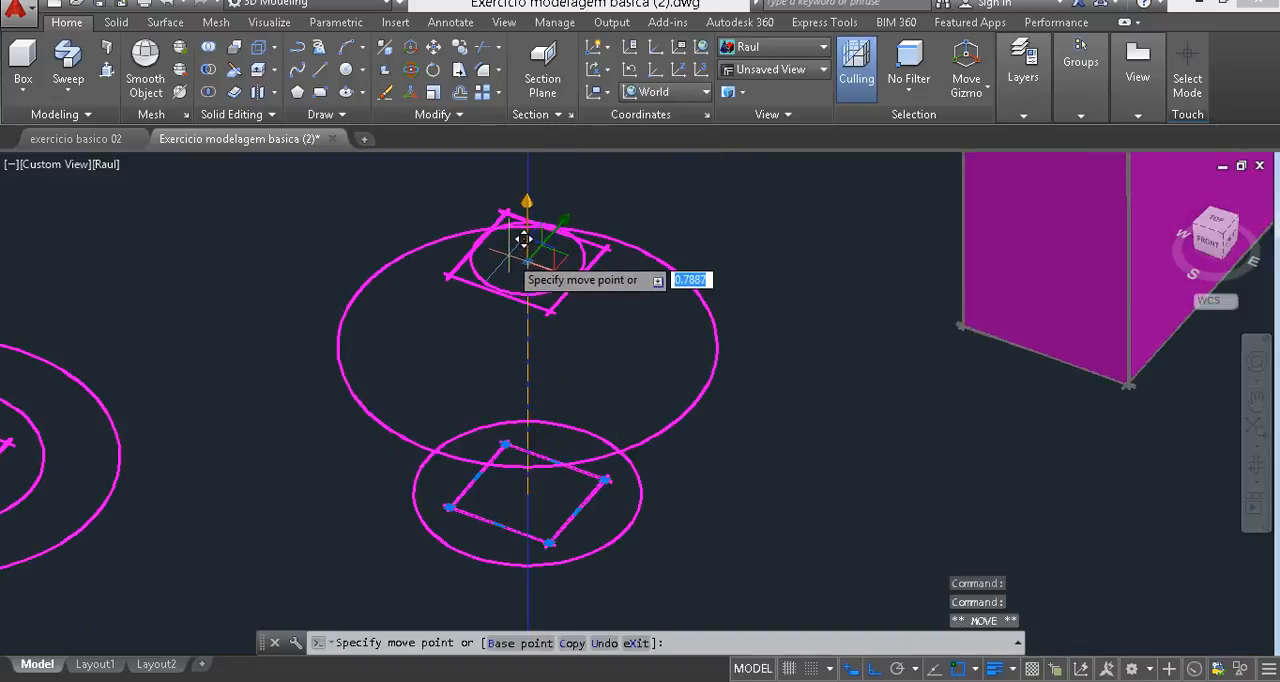
pyautogui.write('.95')
pyautogui.press('Return')
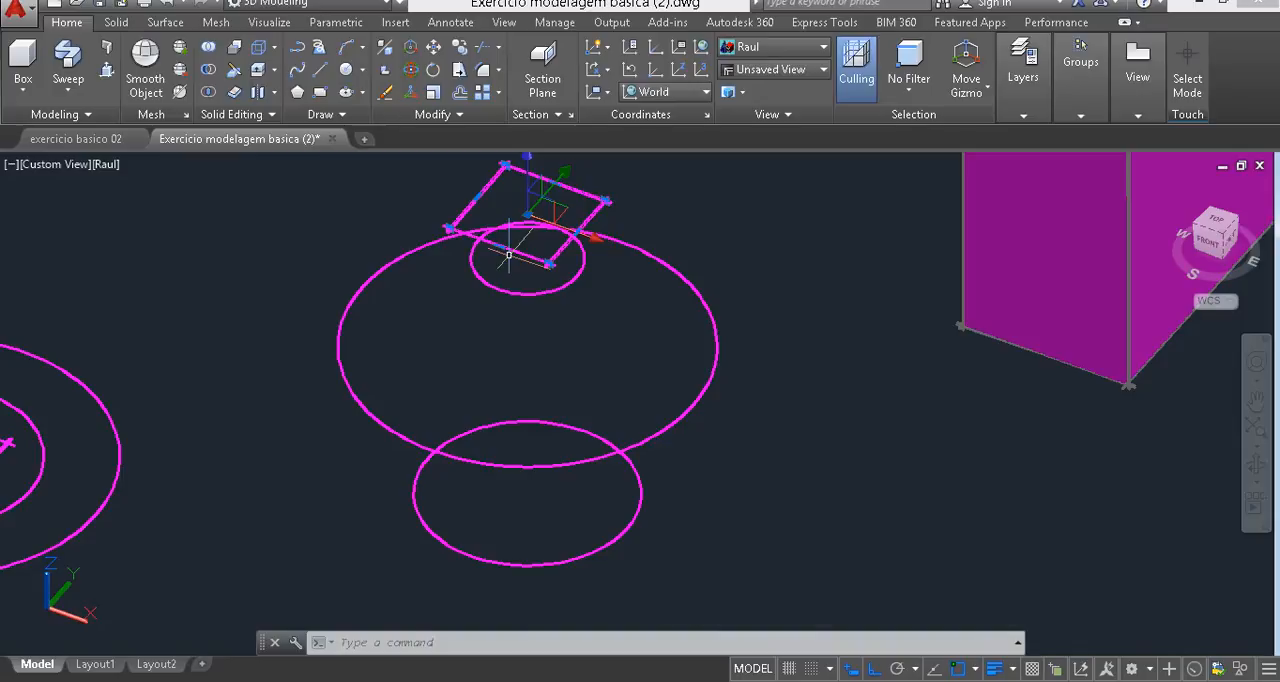
pyautogui.press('Escape')
# - Loft a solid vase from the base circle through the largest and smallest circles to the square, using cross sections only
pyautogui.keyDown('shift'); pyautogui.moveTo(531, 385); pyautogui.dragTo(471, 361, button='middle'); pyautogui.keyUp('shift')
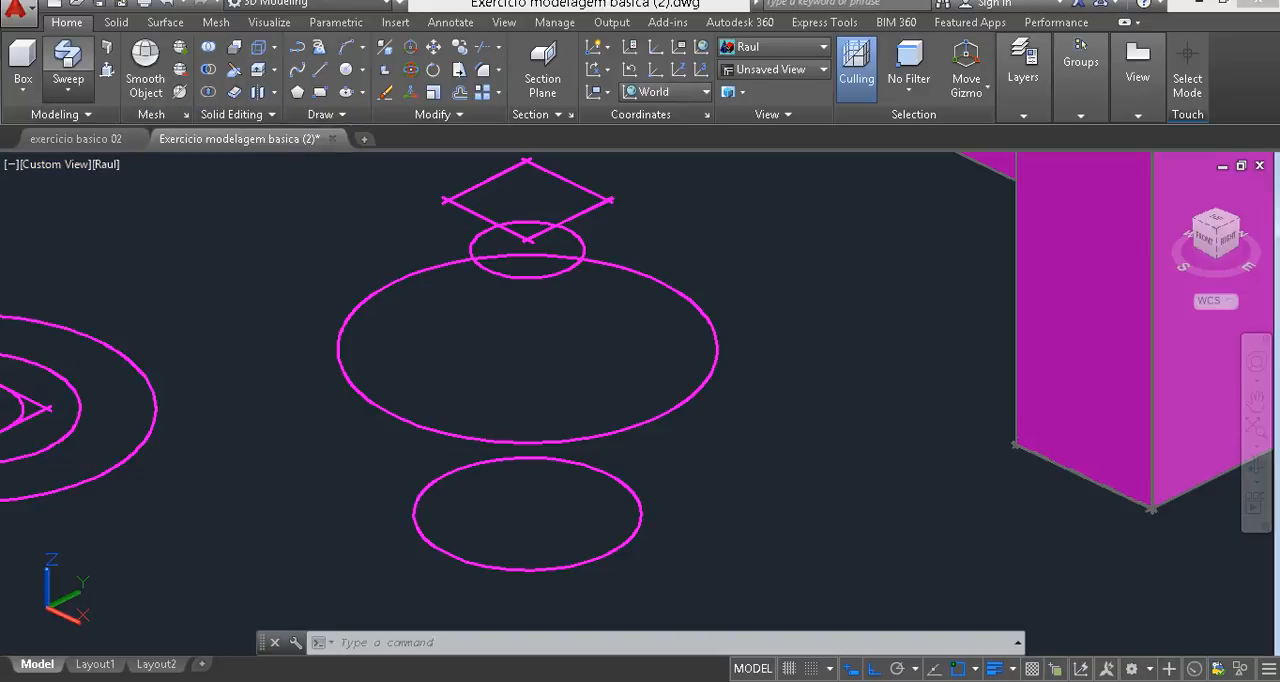
pyautogui.click(68, 88)
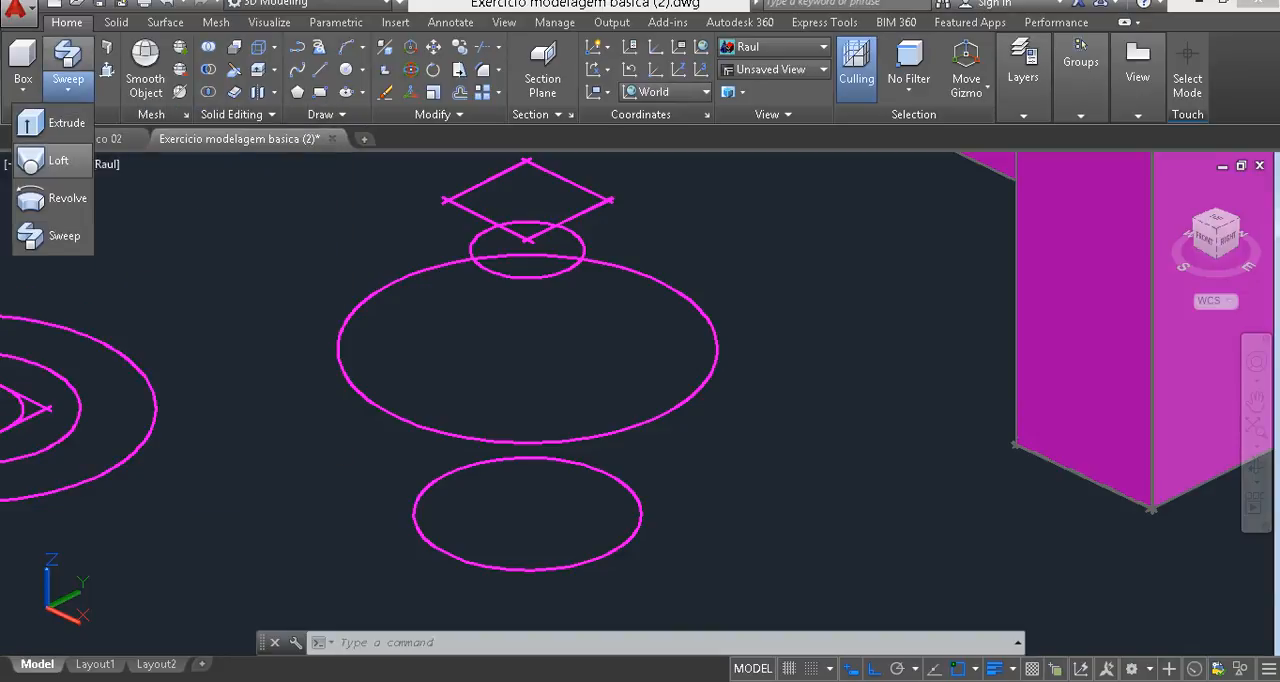
pyautogui.click(58, 160)
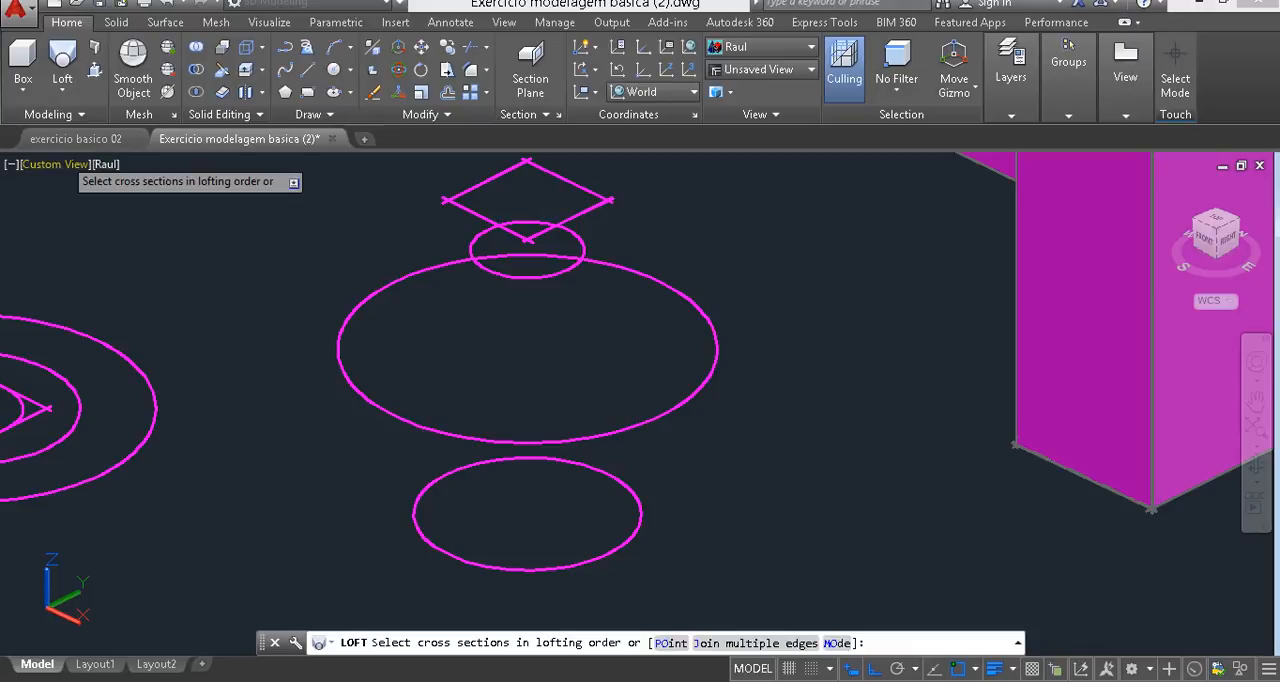
pyautogui.click(714, 491)
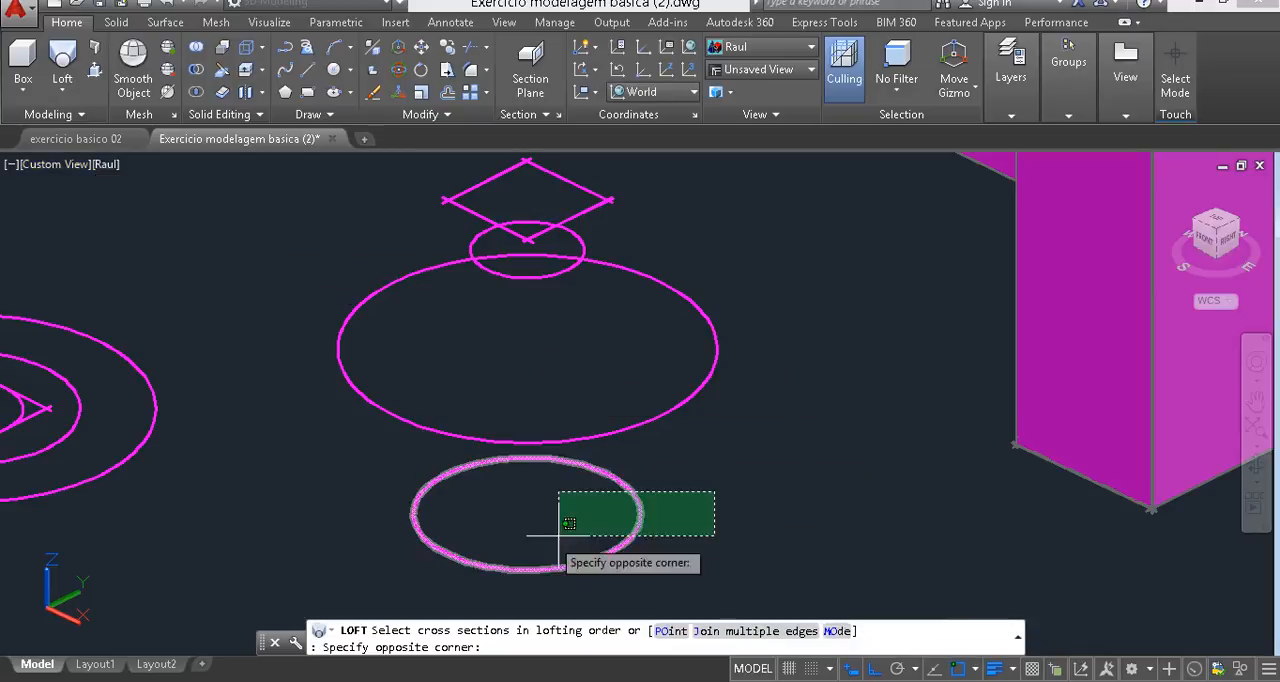
pyautogui.click(500, 542)
pyautogui.click(700, 448)
pyautogui.click(608, 365)
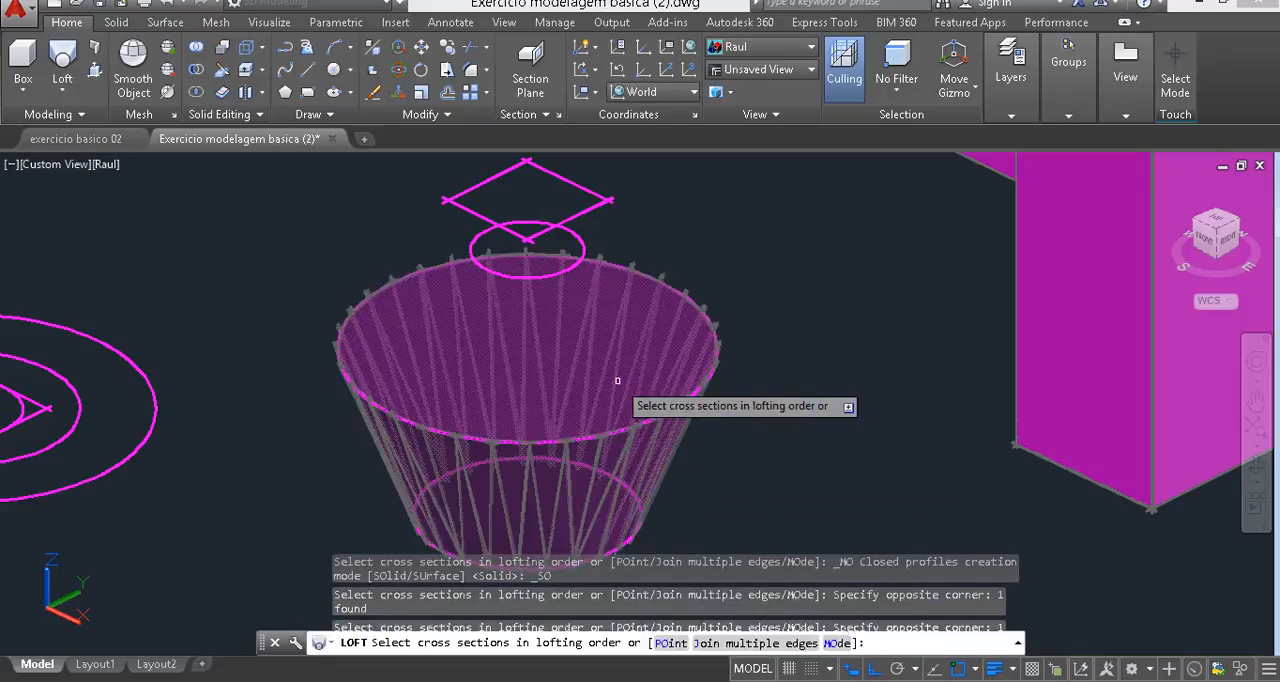
pyautogui.click(589, 229)
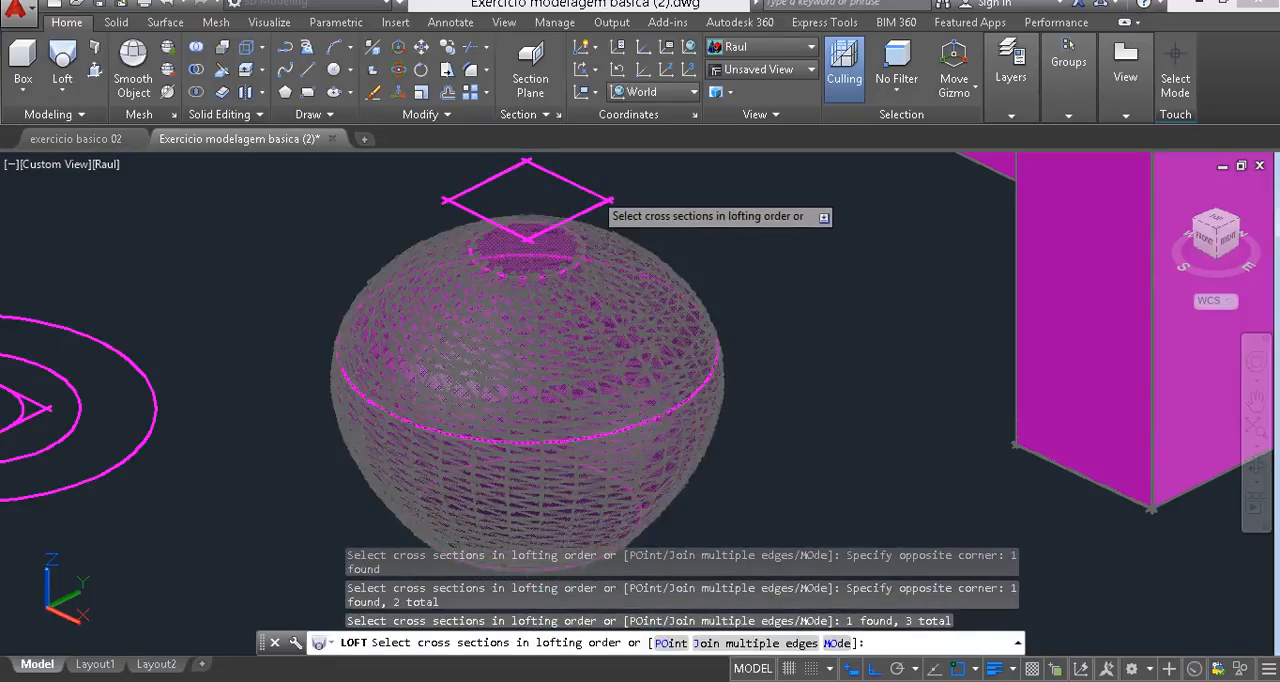
pyautogui.click(593, 191)
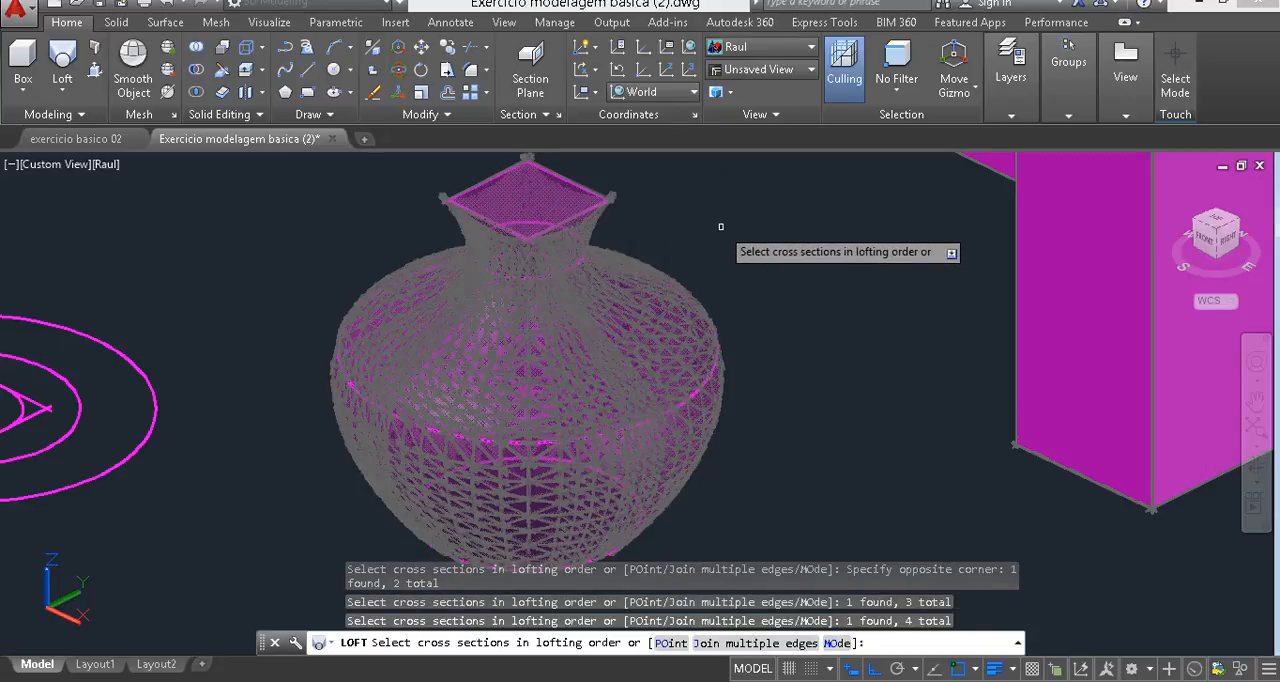
pyautogui.press('Return')
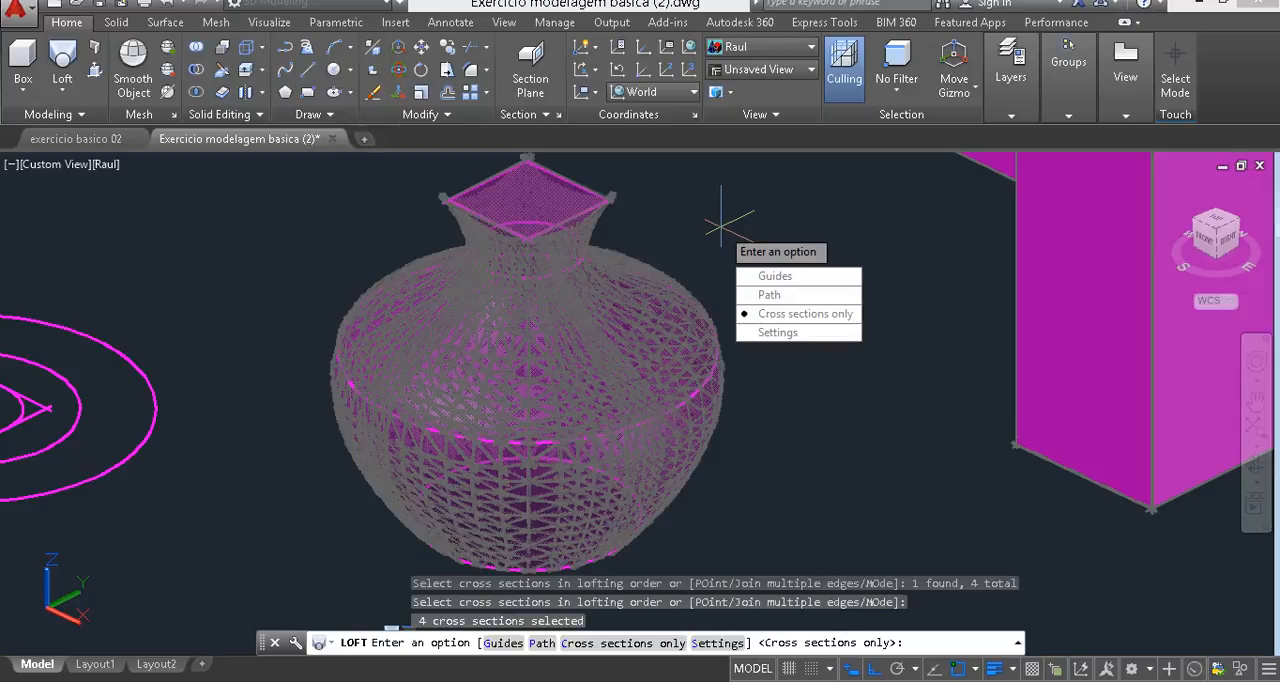
pyautogui.press('Return')
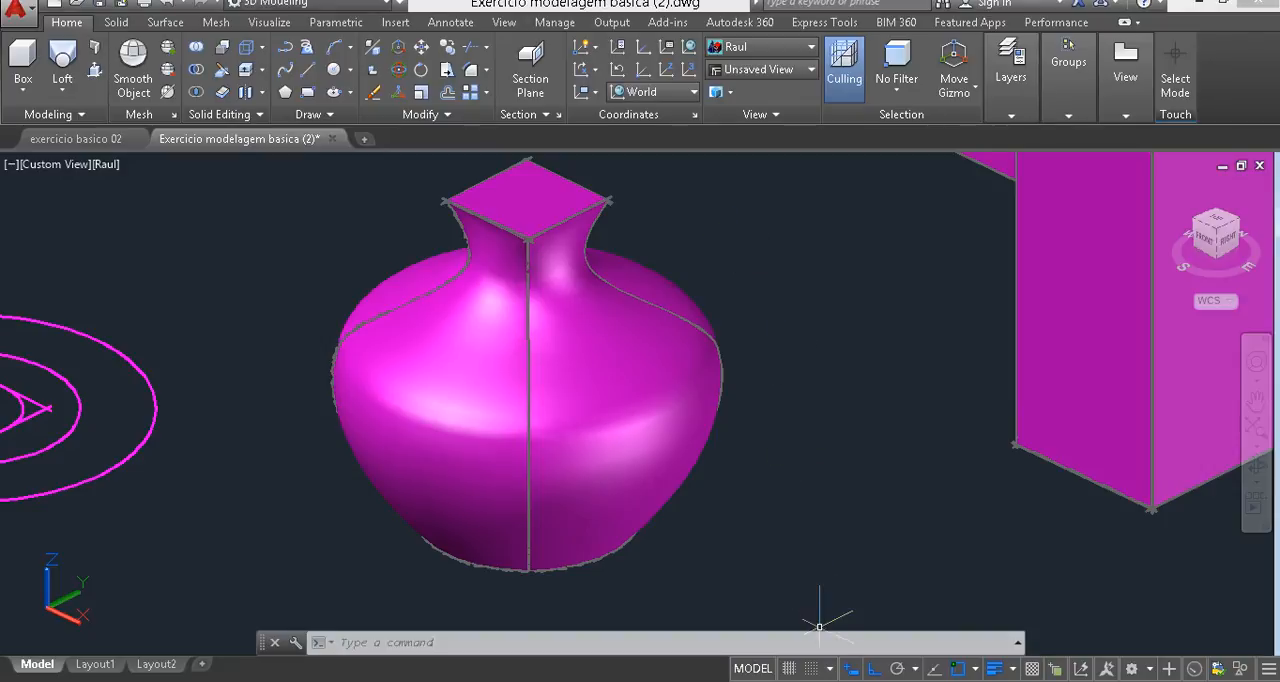
pyautogui.moveTo(947, 680)
pyautogui.click(947, 605)
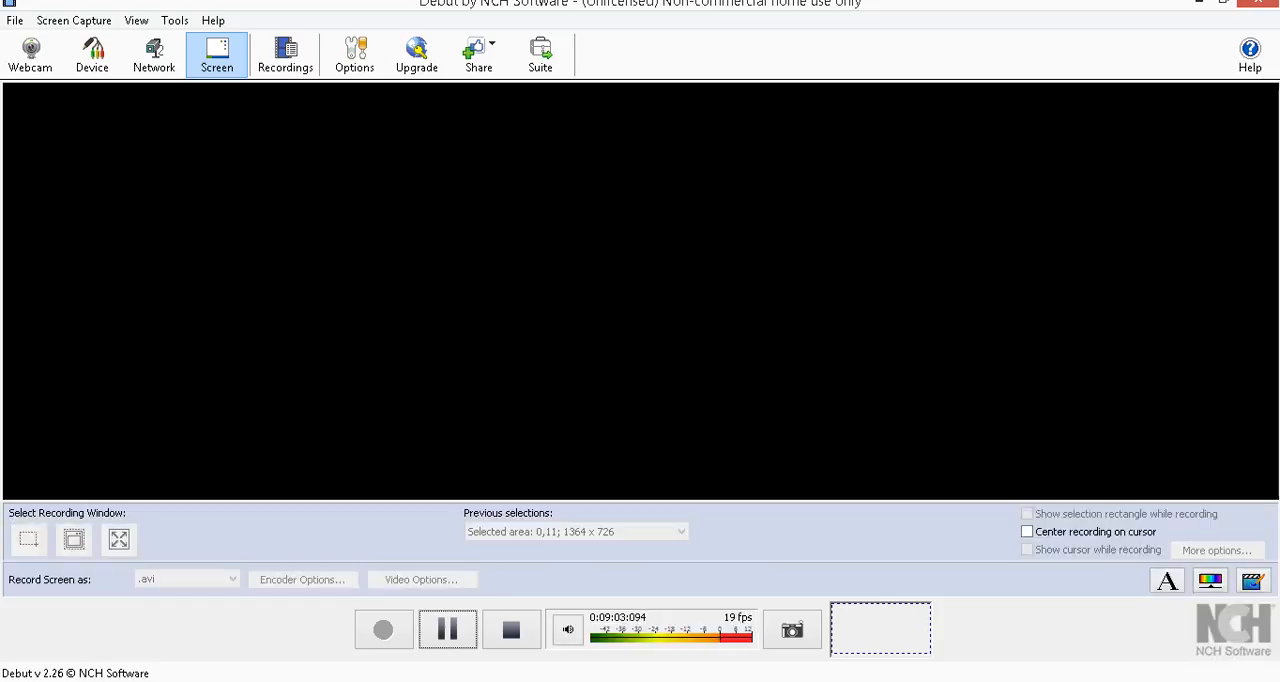